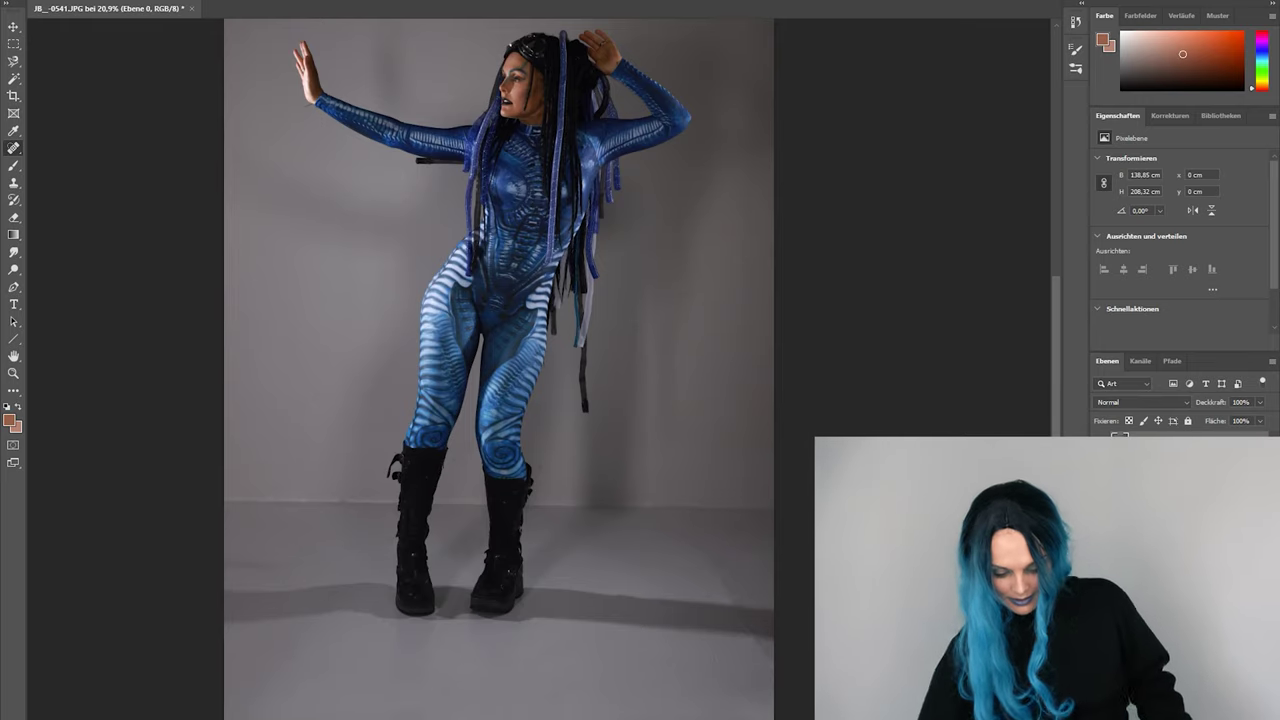
# Heal the marks on the floor along the left edge of the photo.
pyautogui.moveTo(300, 566); pyautogui.dragTo(228, 564)
pyautogui.moveTo(228, 563); pyautogui.dragTo(256, 563)
pyautogui.scroll(-4, 318, 574)
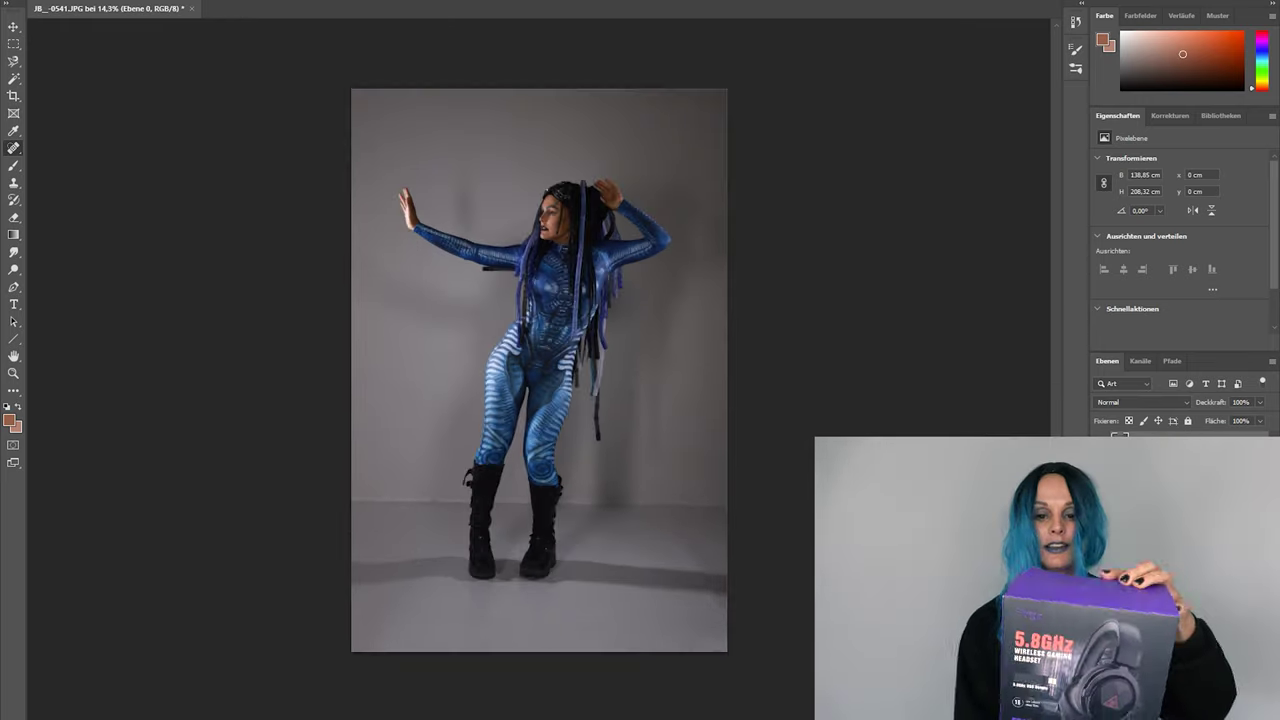
pyautogui.click(222, 1)
pyautogui.click(262, 67)
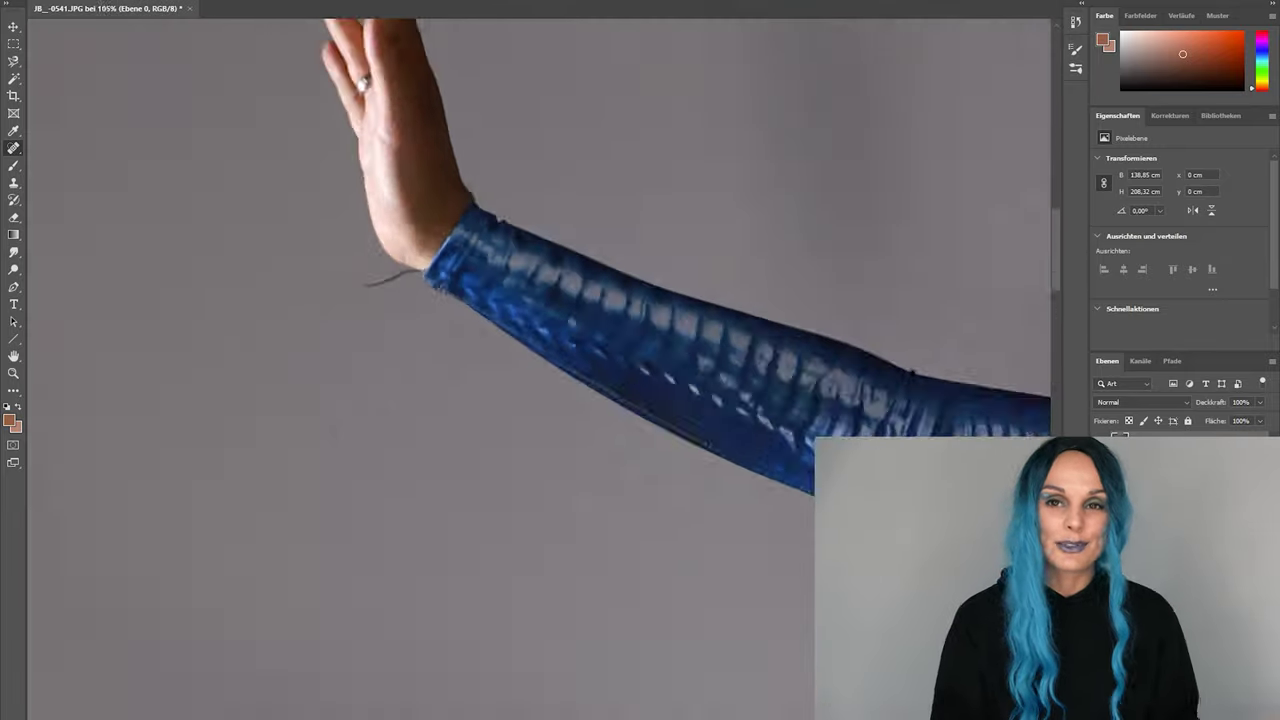
# Heal the stray thread at the wrist of the outstretched arm and a small mark on the wall.
pyautogui.click(48, 1)
pyautogui.moveTo(360, 287); pyautogui.dragTo(412, 274)
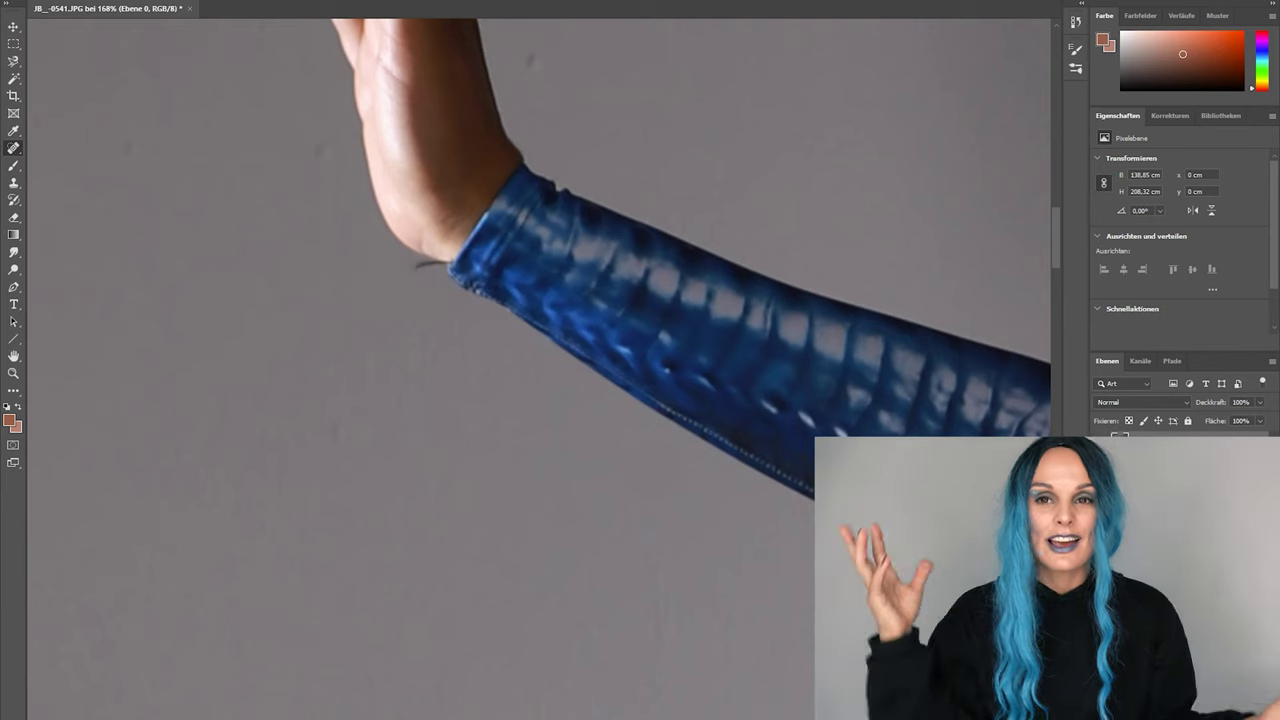
pyautogui.click(424, 270)
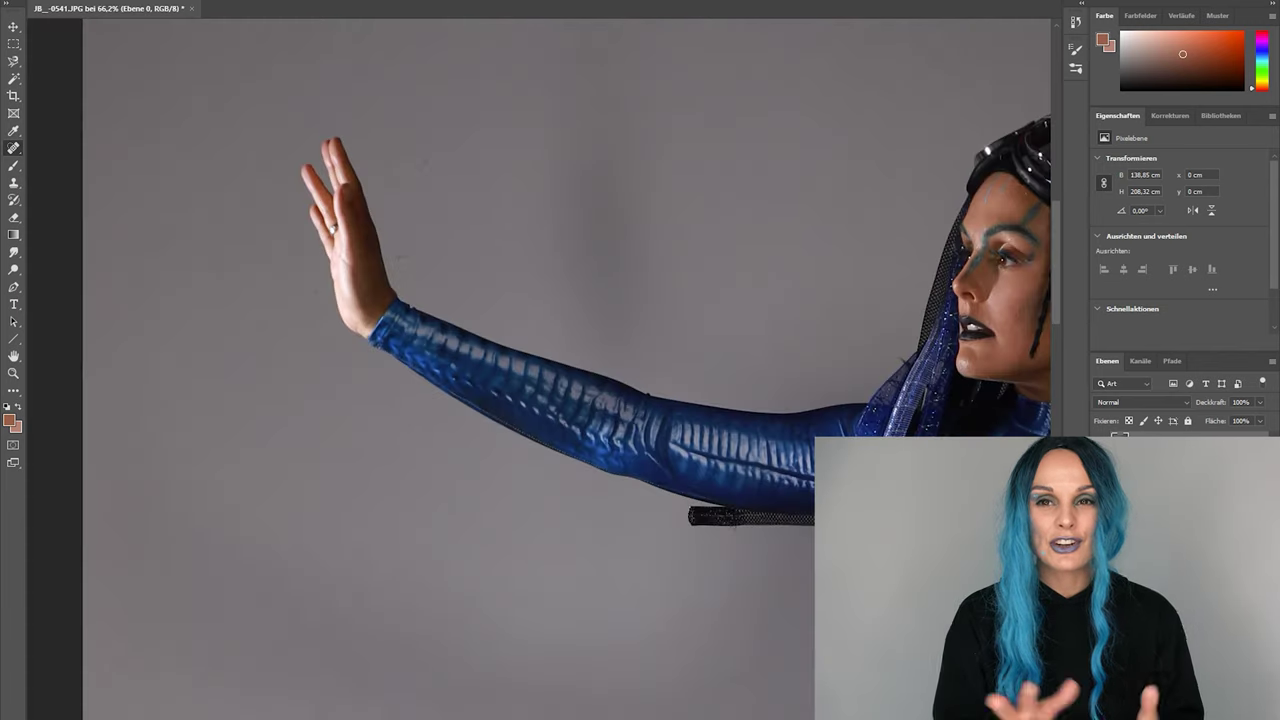
pyautogui.click(760, 598)
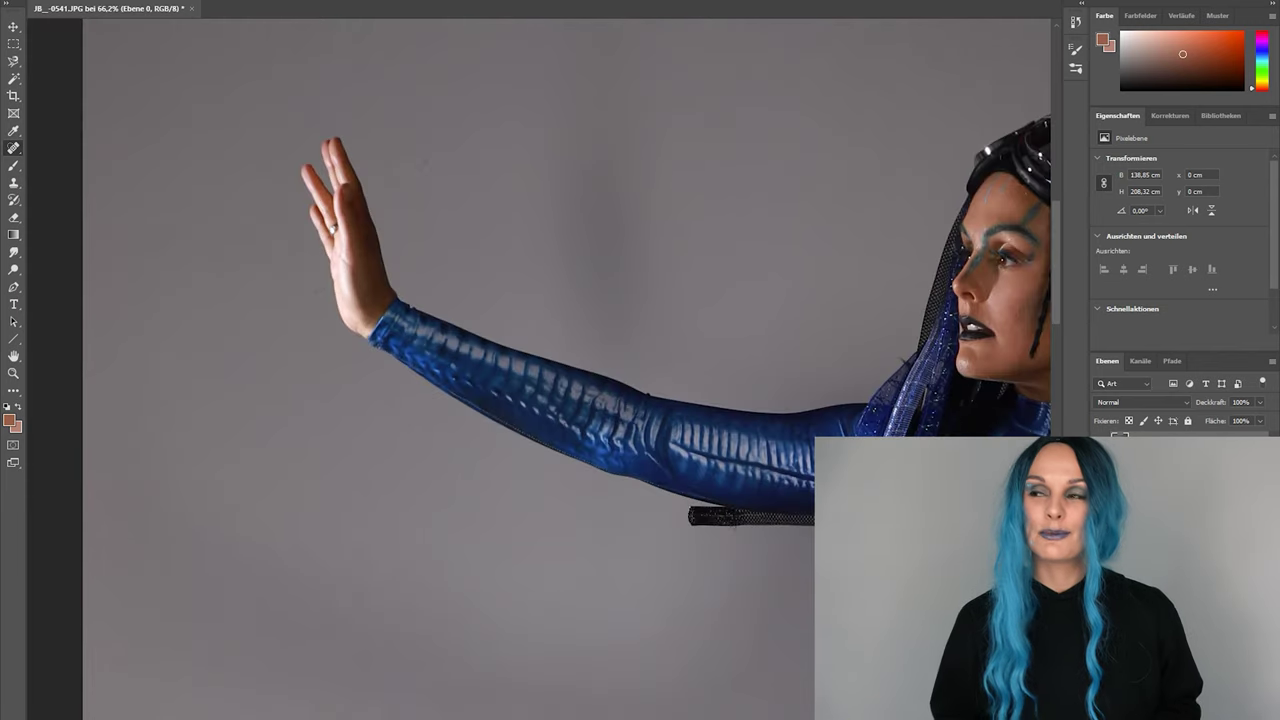
# Set up a soft round brush with a size of 1811 px and 0% hardness.
pyautogui.scroll(-6, 445, 268)
pyautogui.scroll(4, 760, 610)
pyautogui.scroll(-3, 750, 640)
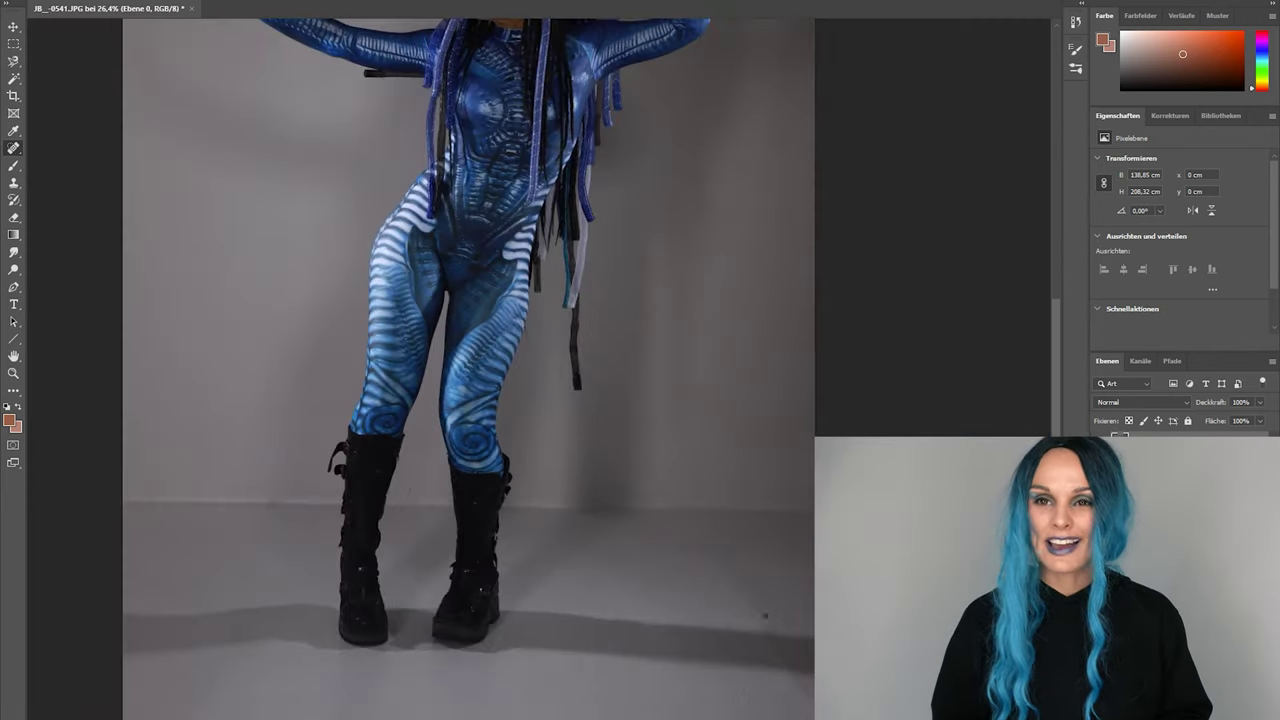
pyautogui.scroll(-6, 300, 570)
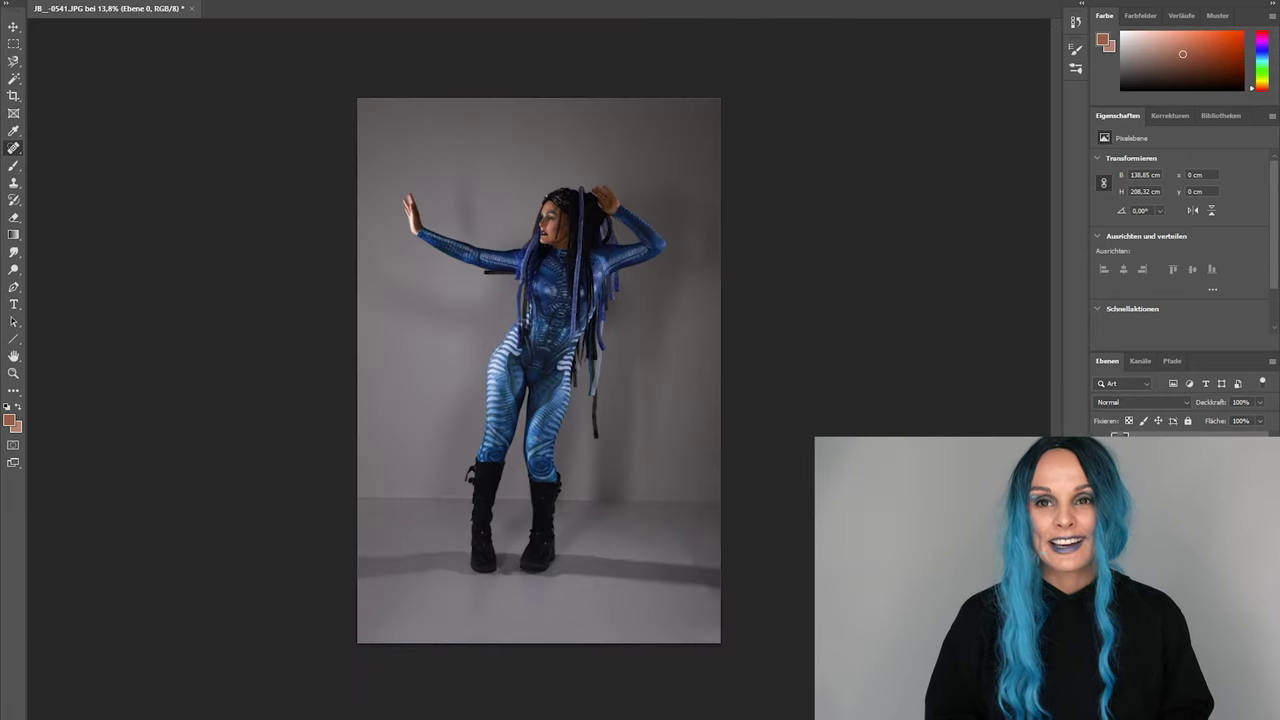
pyautogui.click(60, 1)
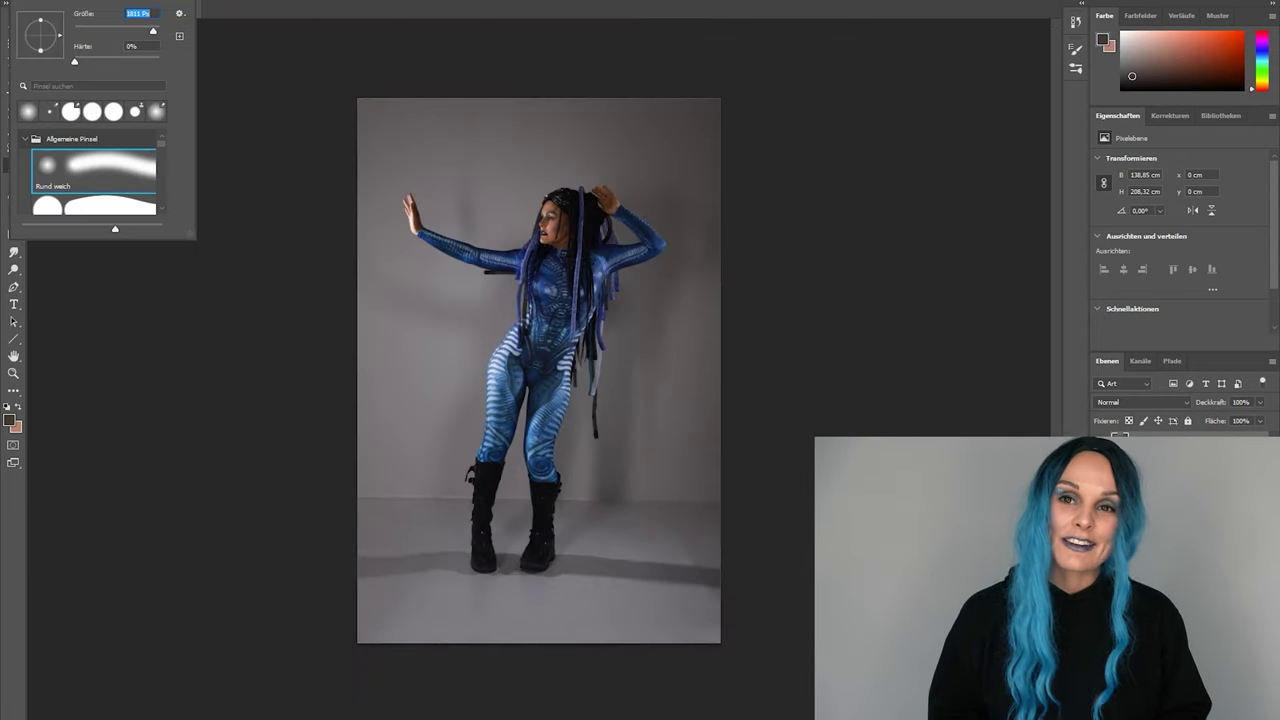
pyautogui.press('Return')
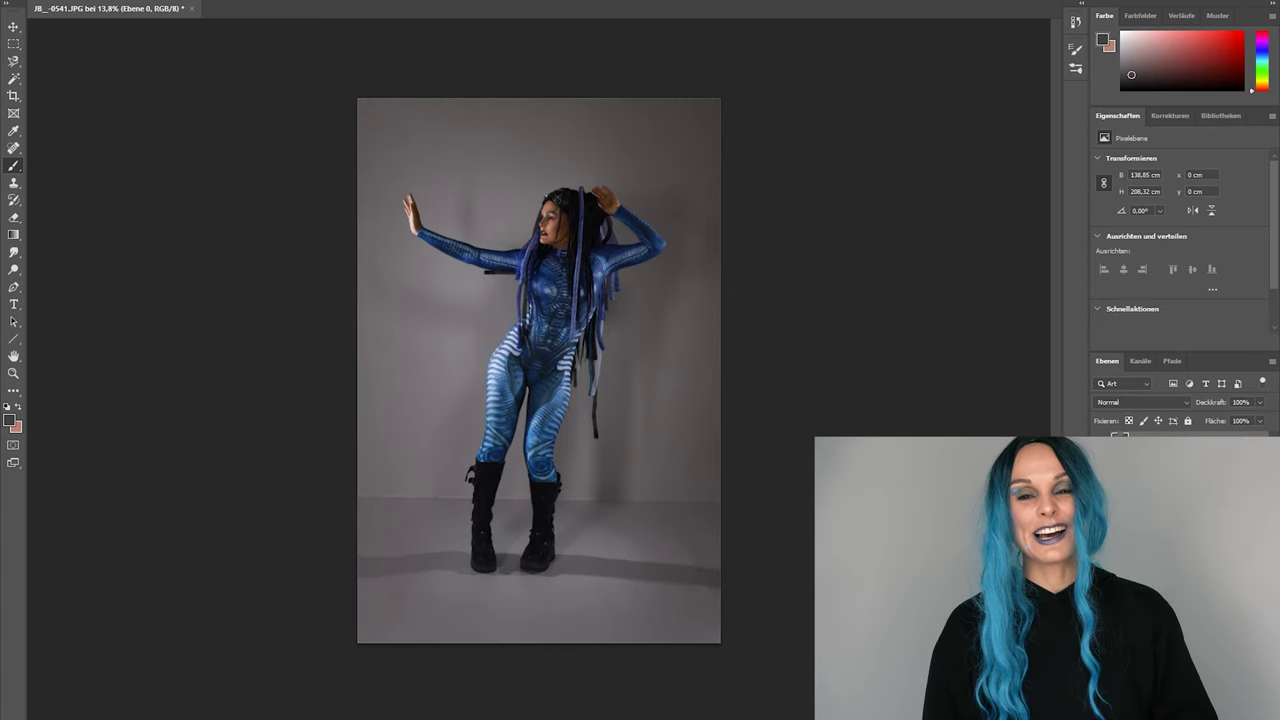
# In the Camera Raw filter, set temperature -6, shadows +20, whites +30, blacks -7, texture +30, clarity +38 and dehaze -26.
pyautogui.click(222, 1)
pyautogui.click(256, 67)
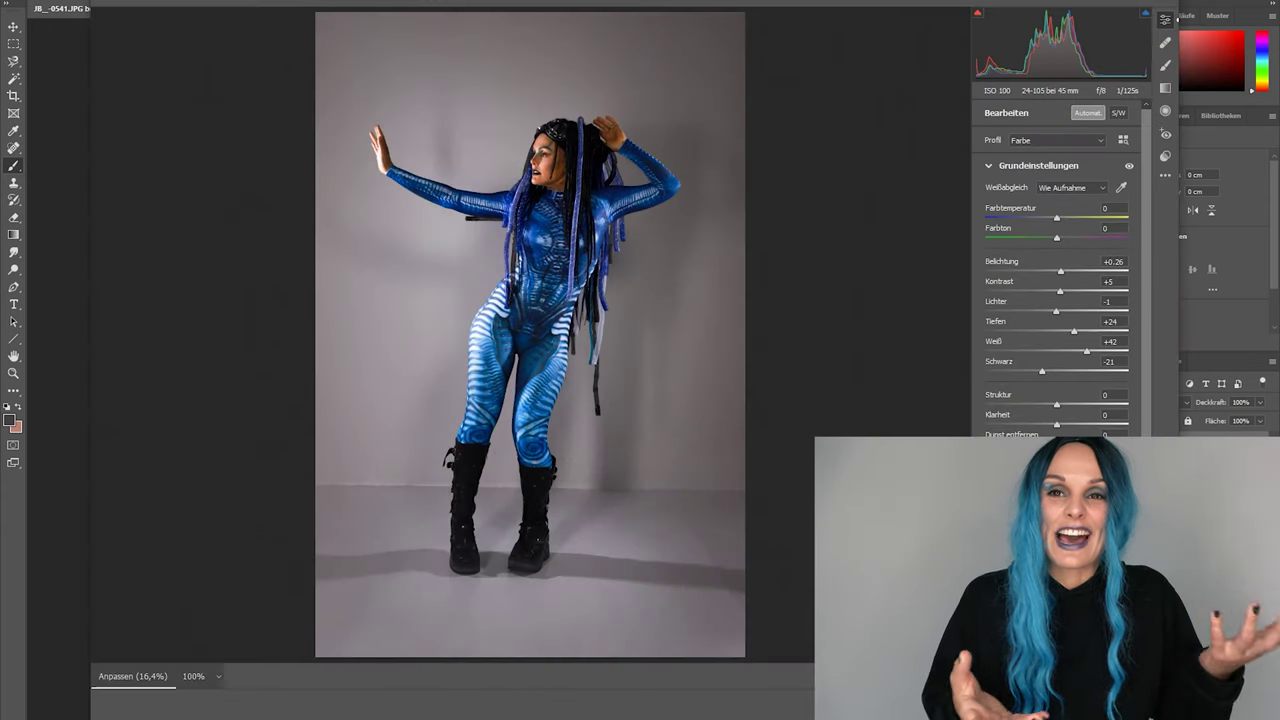
pyautogui.moveTo(1057, 218); pyautogui.dragTo(1053, 218)
pyautogui.moveTo(1074, 331)
pyautogui.mouseDown()
pyautogui.moveTo(1040, 331)
pyautogui.moveTo(1086, 331)
pyautogui.moveTo(1071, 331)
pyautogui.mouseUp()
pyautogui.moveTo(1087, 351)
pyautogui.mouseDown()
pyautogui.moveTo(1054, 351)
pyautogui.moveTo(1078, 351)
pyautogui.mouseUp()
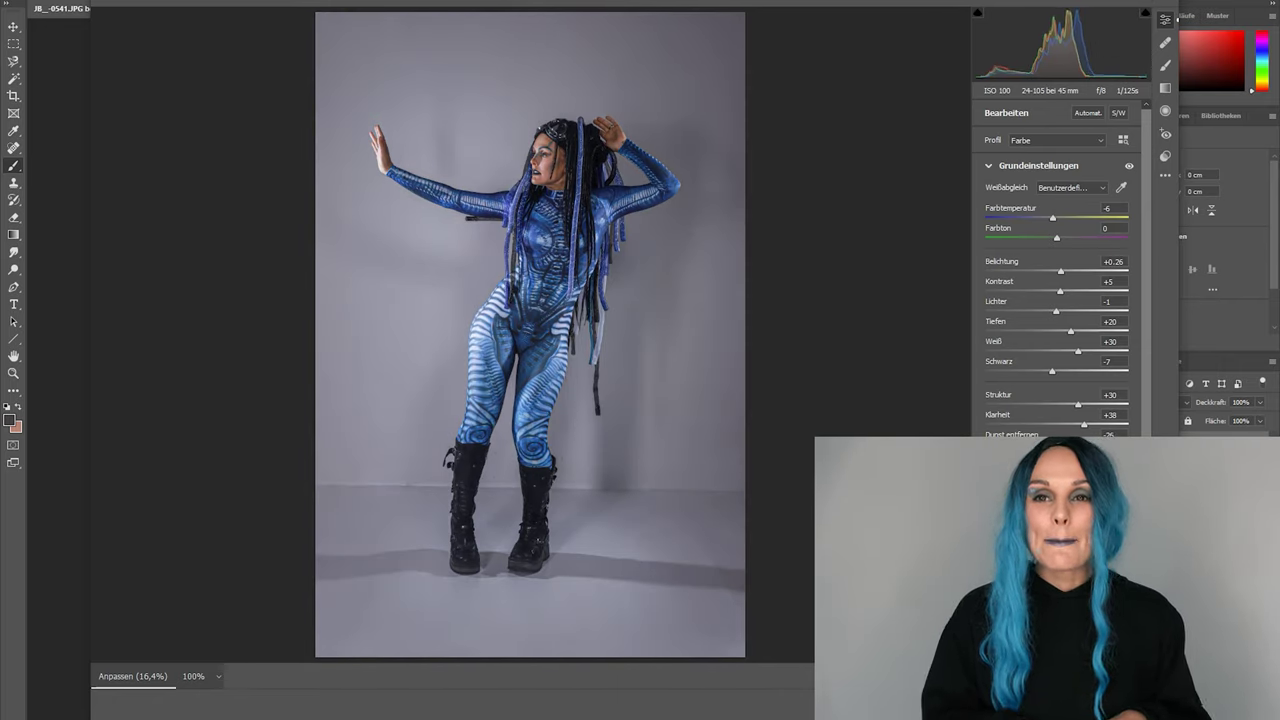
pyautogui.moveTo(1061, 271); pyautogui.dragTo(1021, 311)
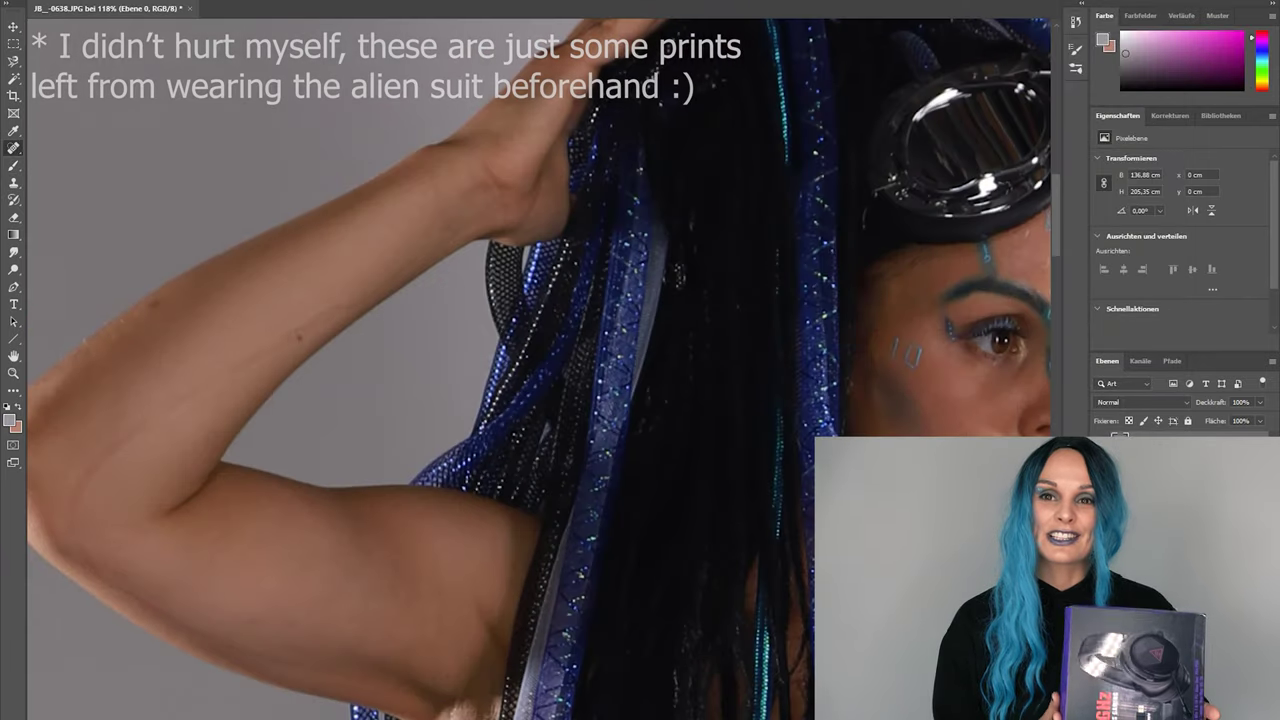
# Heal the suit prints on the raised arm's forearm and elbow and along the underside of the upper arm.
pyautogui.moveTo(270, 340); pyautogui.dragTo(160, 425)
pyautogui.click(87, 489)
pyautogui.moveTo(350, 298); pyautogui.dragTo(287, 337)
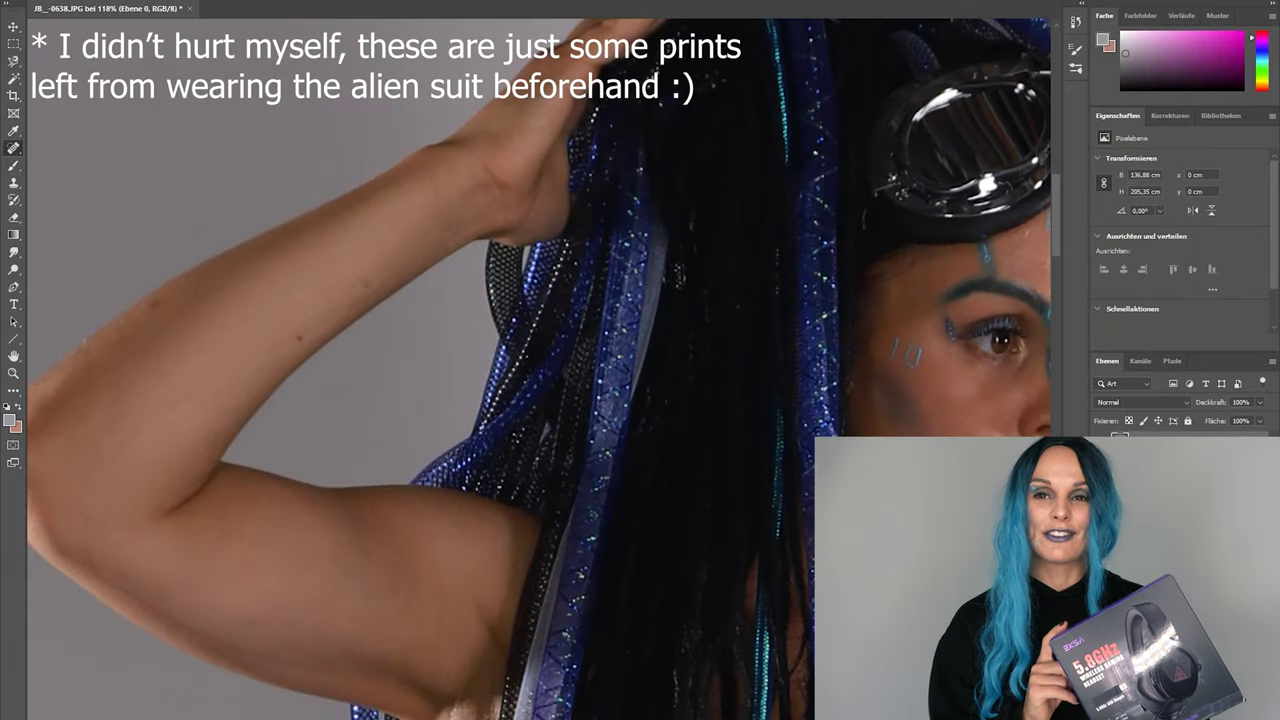
pyautogui.moveTo(114, 587); pyautogui.dragTo(273, 626)
pyautogui.moveTo(116, 584); pyautogui.dragTo(198, 616)
pyautogui.moveTo(315, 669); pyautogui.dragTo(377, 689)
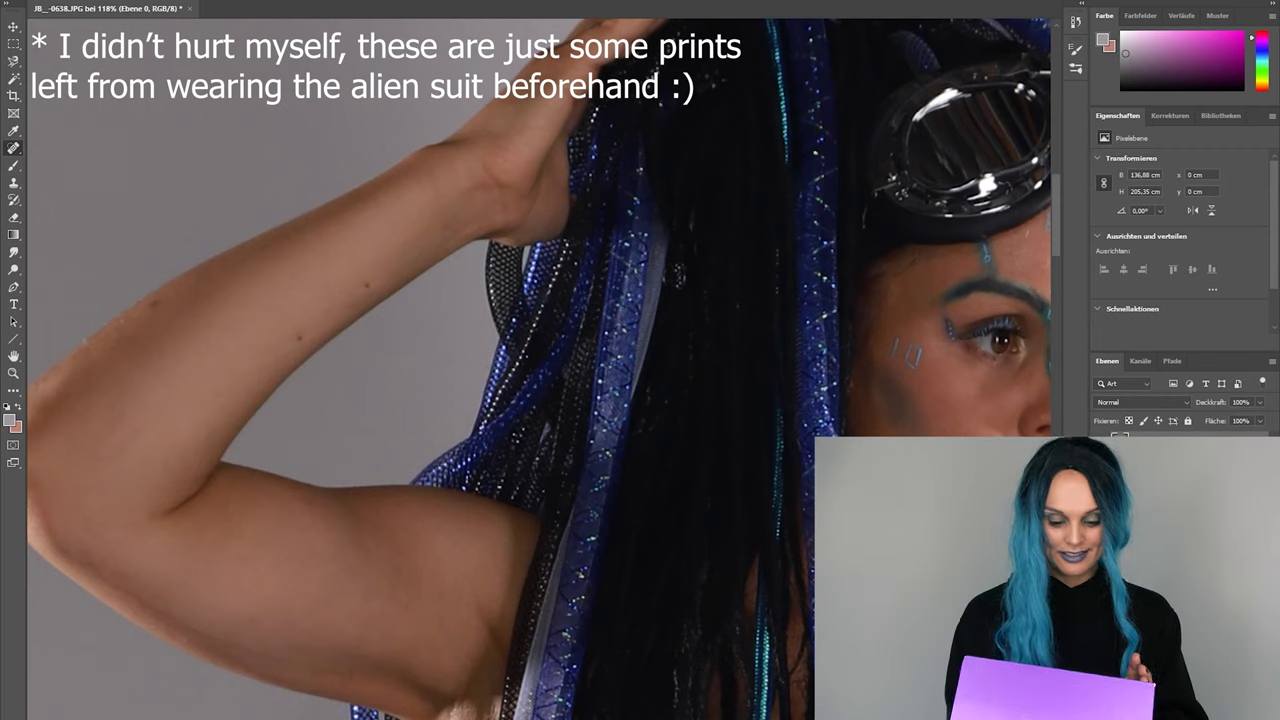
pyautogui.moveTo(280, 656); pyautogui.dragTo(360, 681)
# Heal the two moles on the forearm of the raised arm.
pyautogui.press('b')
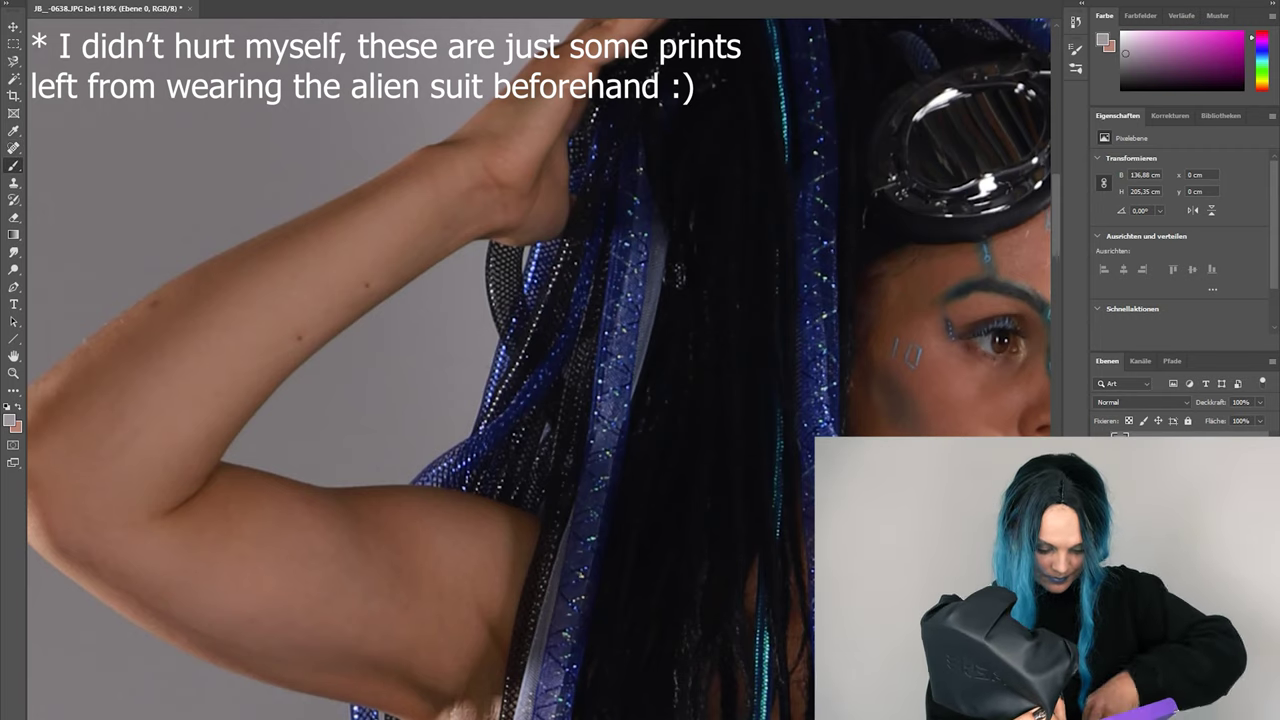
pyautogui.click(60, 2)
pyautogui.press('j')
pyautogui.click(301, 337)
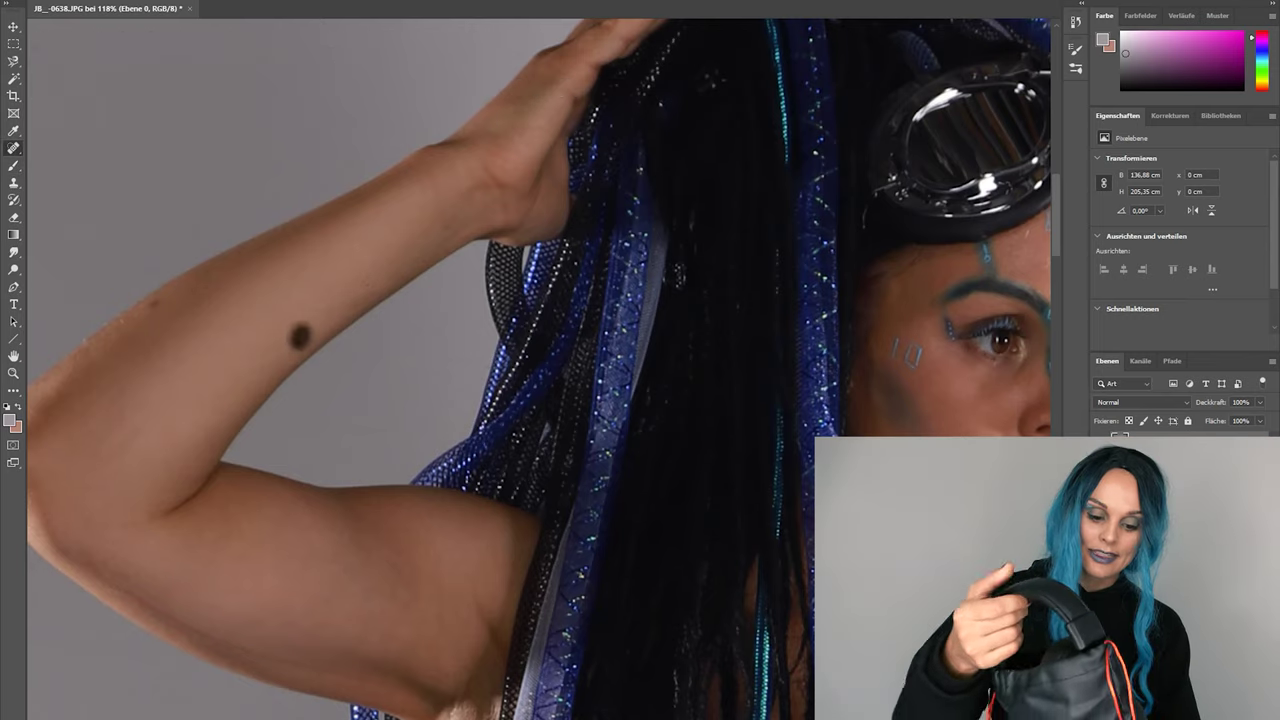
pyautogui.click(367, 286)
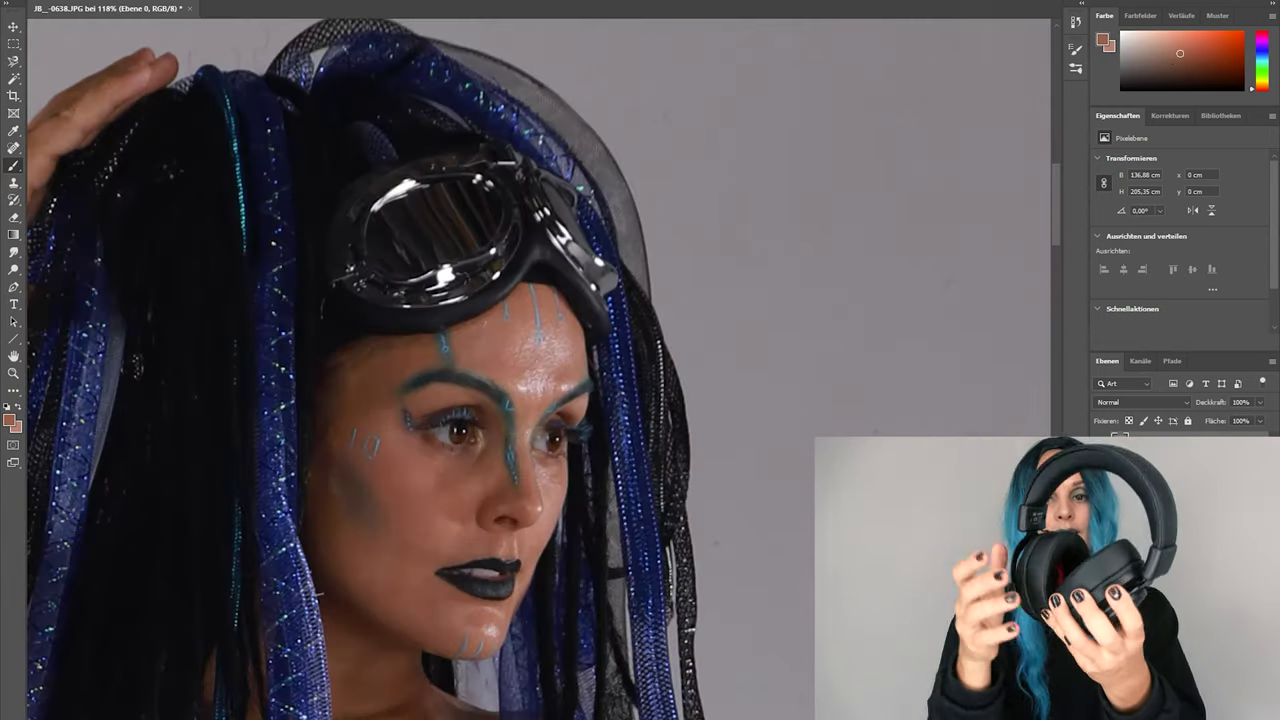
# Sample skin tones from the nose and cheek for the brush, and heal the mole on the bent arm.
pyautogui.keyDown('alt'); pyautogui.click(526, 501); pyautogui.keyUp('alt')
pyautogui.keyDown('alt'); pyautogui.click(441, 535); pyautogui.keyUp('alt')
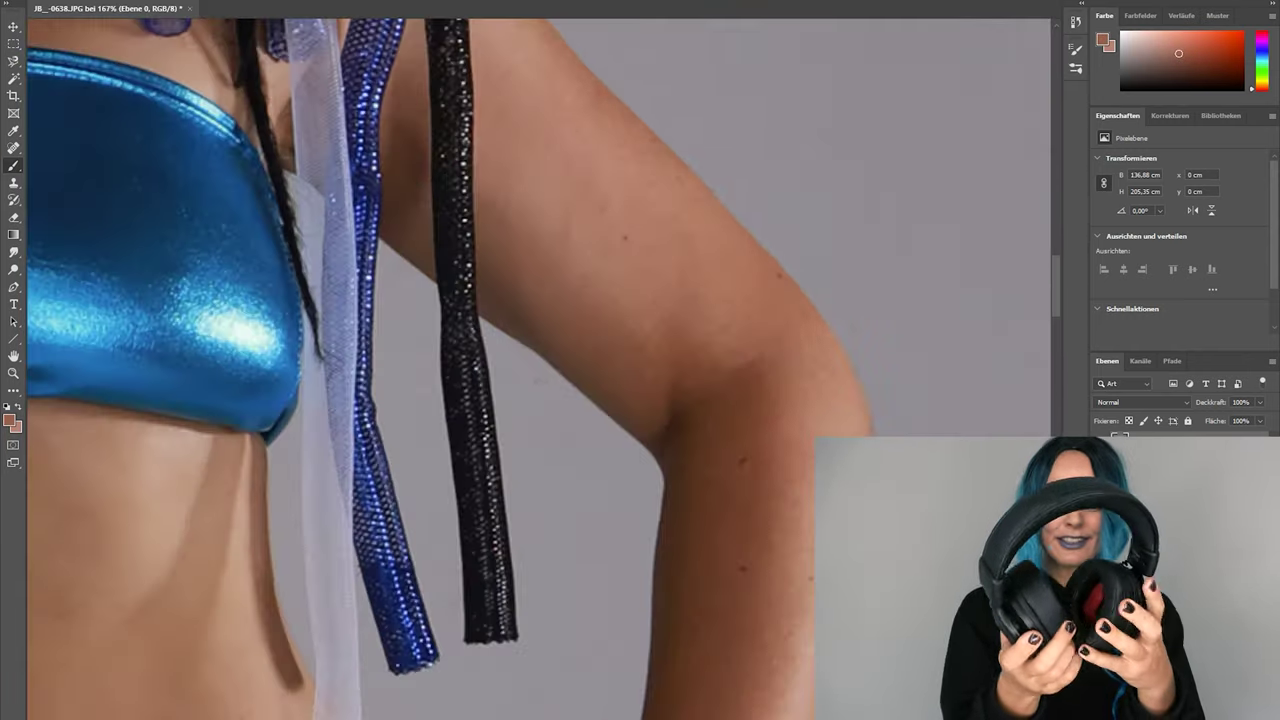
pyautogui.press('j')
pyautogui.click(623, 234)
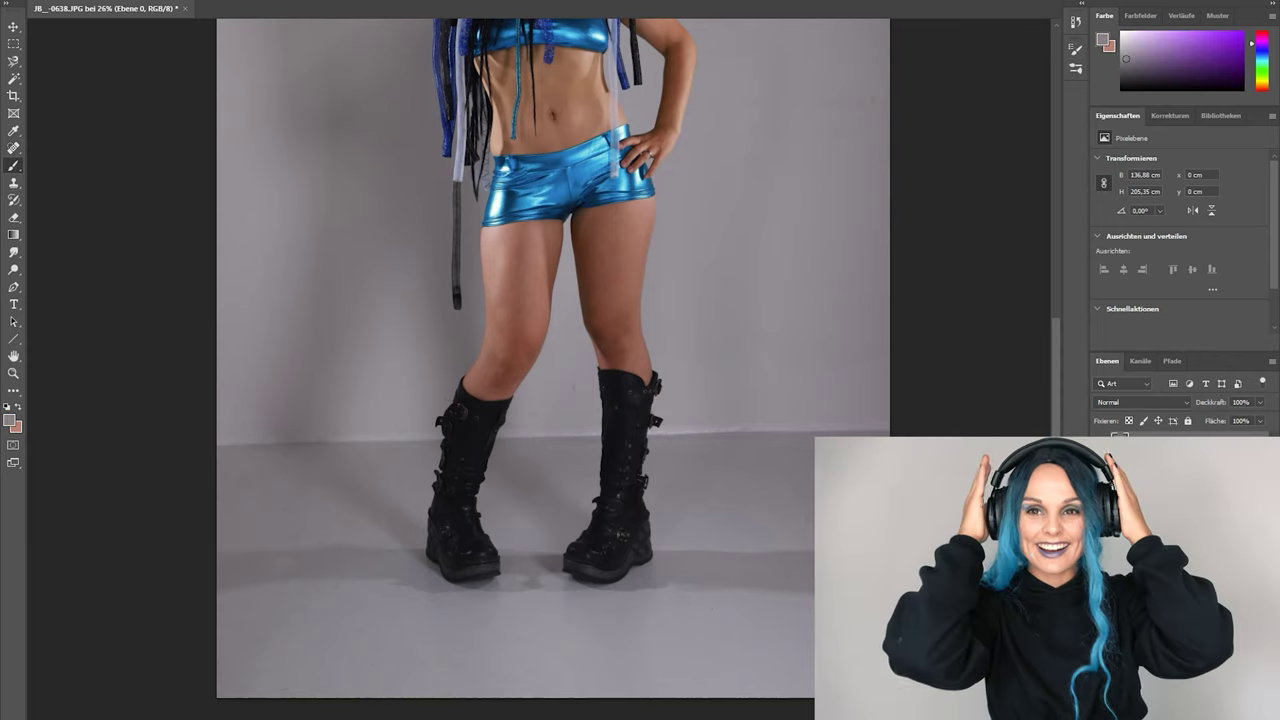
# Enlarge the brush and sample the grey wall colour near the photo's upper-left corner.
pyautogui.click(50, 2)
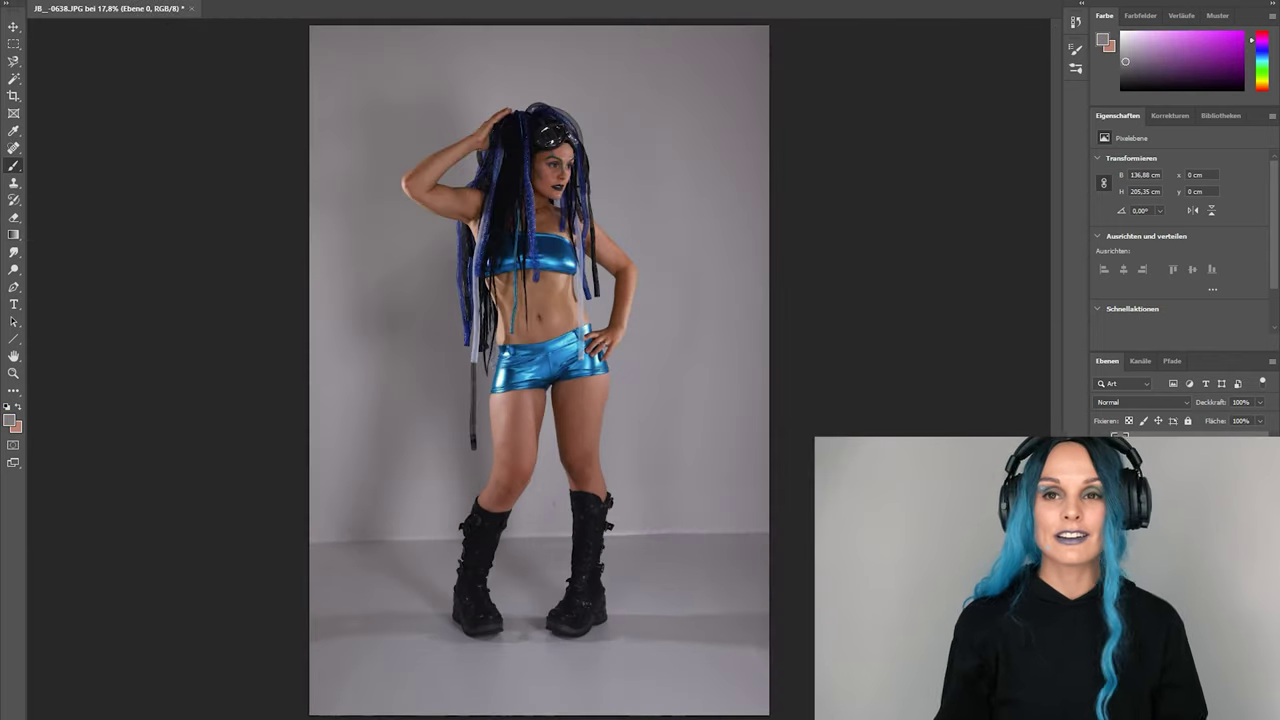
pyautogui.click(36, 2)
pyautogui.click(56, 2)
pyautogui.moveTo(148, 32); pyautogui.dragTo(154, 32)
pyautogui.keyDown('alt'); pyautogui.click(338, 56); pyautogui.keyUp('alt')
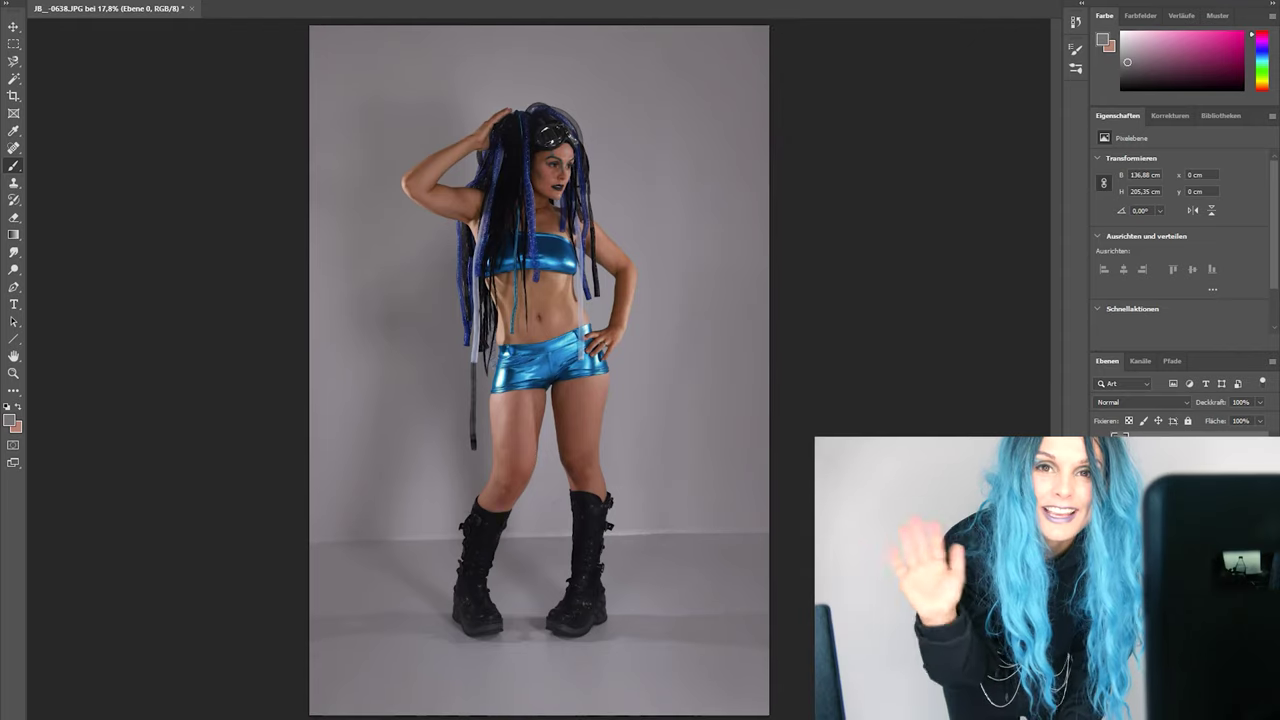
# Adjust the brush settings and sample skin tones from the thigh and the knee for retouching the legs.
pyautogui.scroll(-1, 574, 448)
pyautogui.scroll(5, 574, 448)
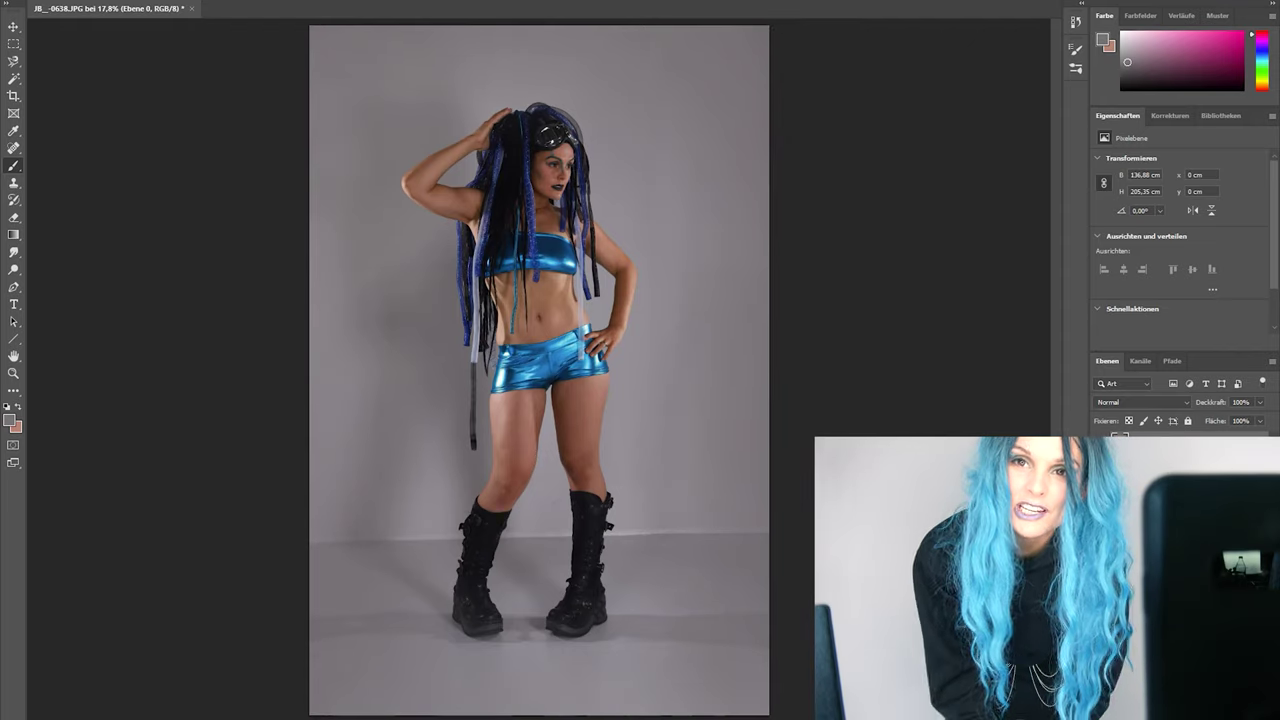
pyautogui.keyDown('alt'); pyautogui.click(576, 448); pyautogui.keyUp('alt')
pyautogui.click(56, 2)
pyautogui.press('Return')
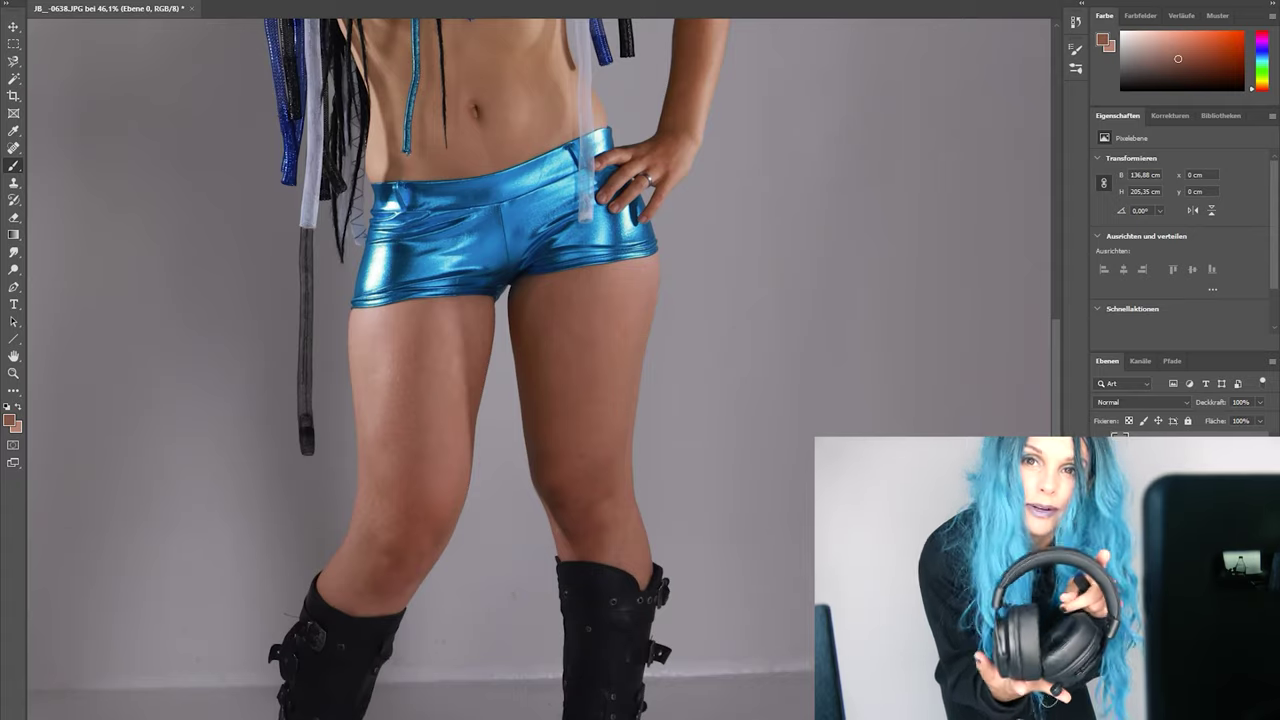
pyautogui.keyDown('alt'); pyautogui.click(429, 490); pyautogui.keyUp('alt')
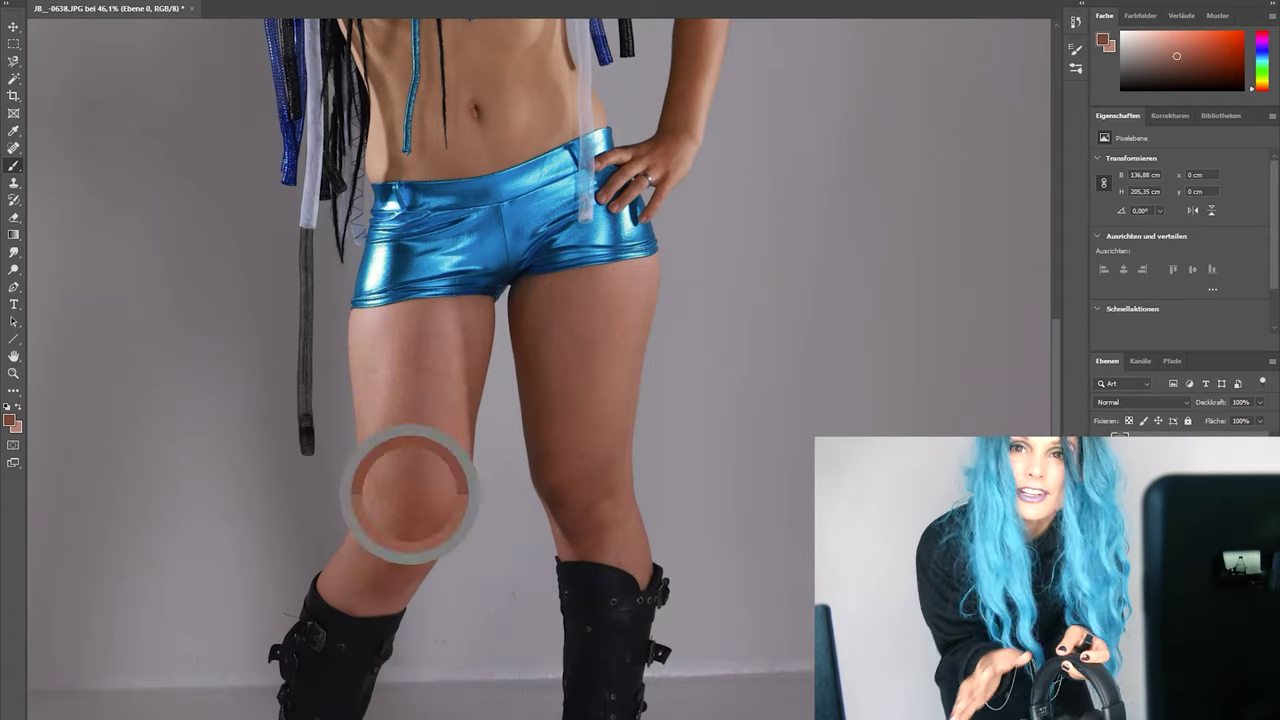
# Sample the skin tone of the cheek for the brush.
pyautogui.scroll(-4, 460, 400)
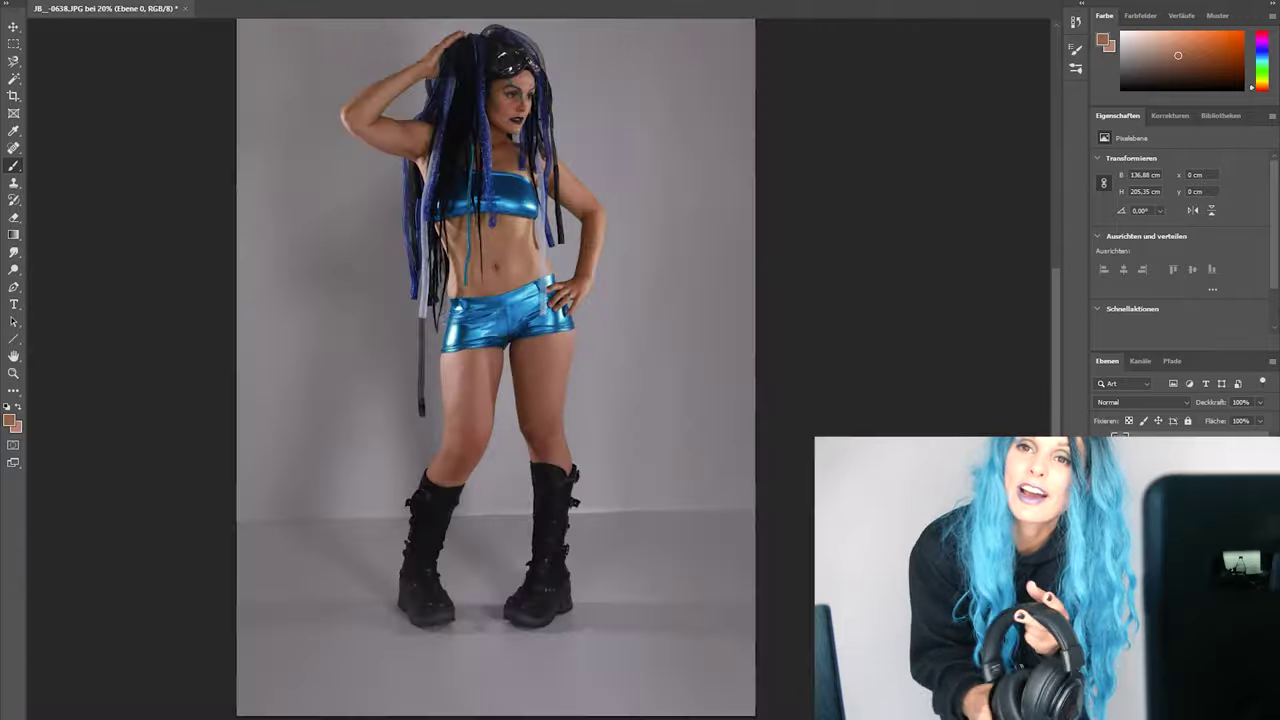
pyautogui.scroll(6, 470, 145)
pyautogui.keyDown('alt'); pyautogui.click(430, 200); pyautogui.keyUp('alt')
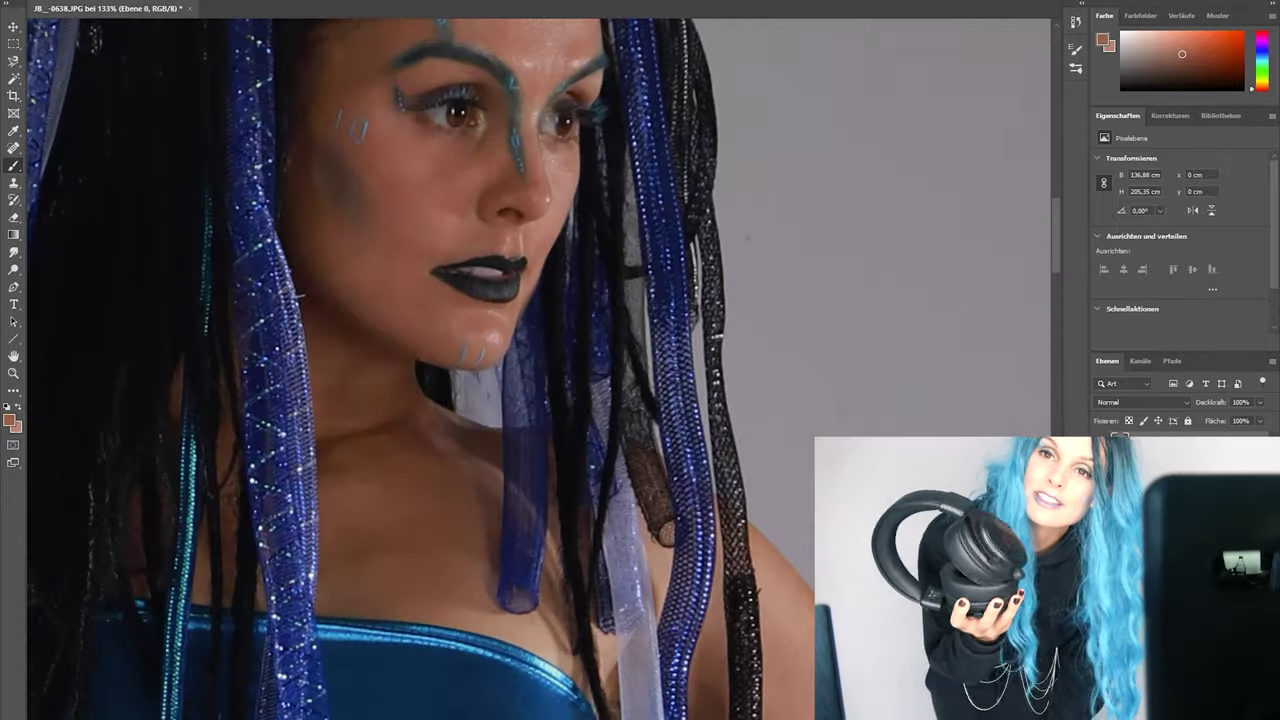
# In the Camera Raw filter, set exposure to +0.35, highlights to -14, texture to +52 and dehaze to -25, and raise the clarity.
pyautogui.scroll(-3, 360, 400)
pyautogui.scroll(-5, 590, 170)
pyautogui.click(221, 1)
pyautogui.click(286, 67)
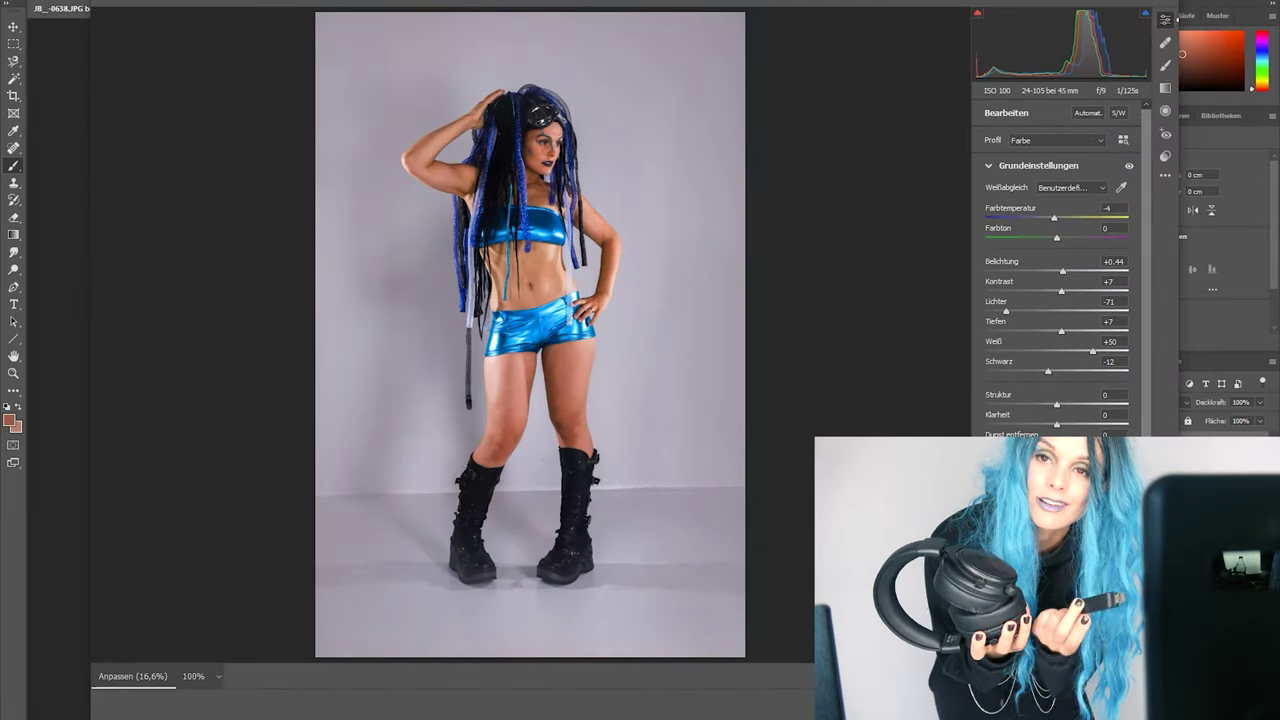
pyautogui.moveTo(1006, 311); pyautogui.dragTo(1034, 311)
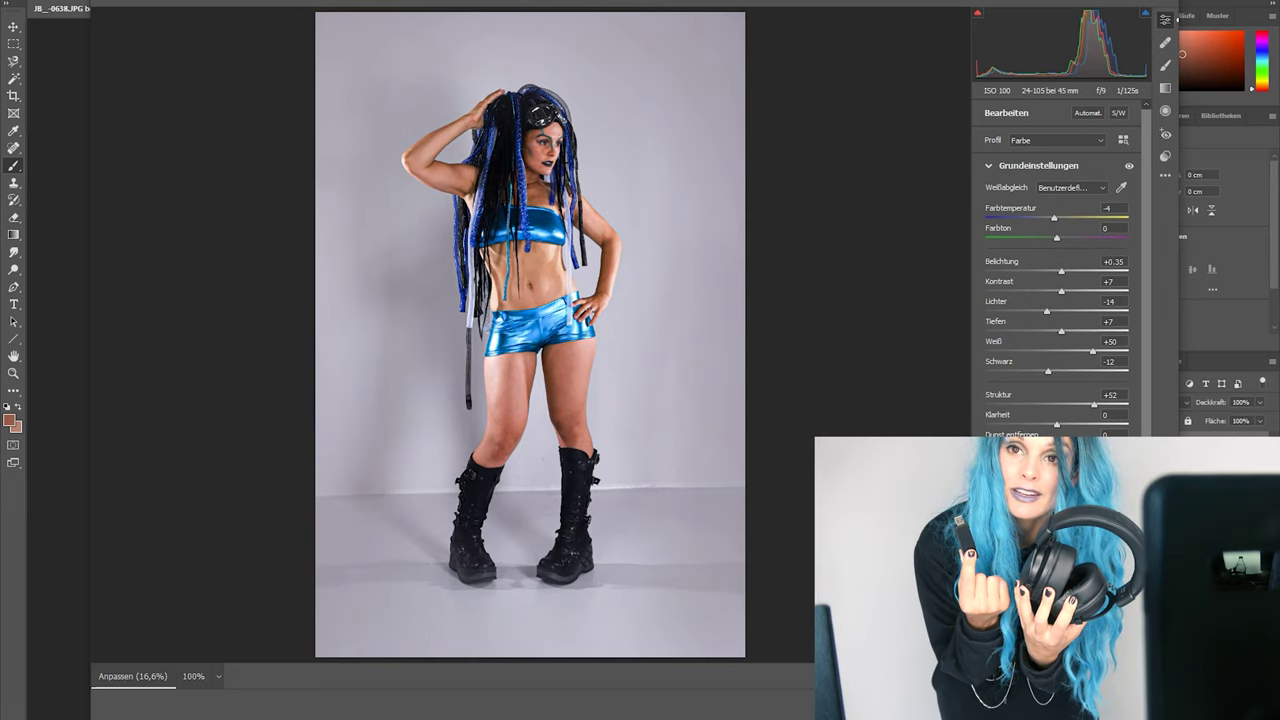
pyautogui.moveTo(1057, 444)
pyautogui.mouseDown()
pyautogui.moveTo(1034, 444)
pyautogui.moveTo(1115, 444)
pyautogui.moveTo(1038, 444)
pyautogui.mouseUp()
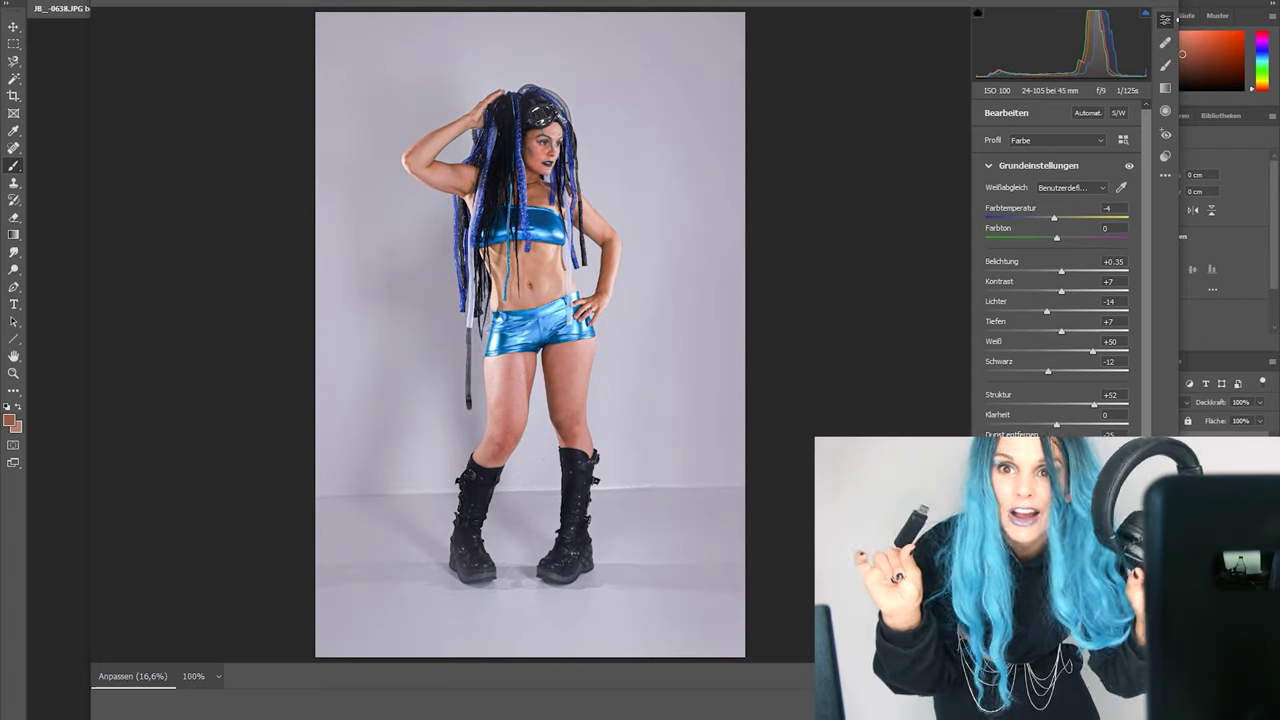
pyautogui.moveTo(1057, 425); pyautogui.dragTo(1072, 425)
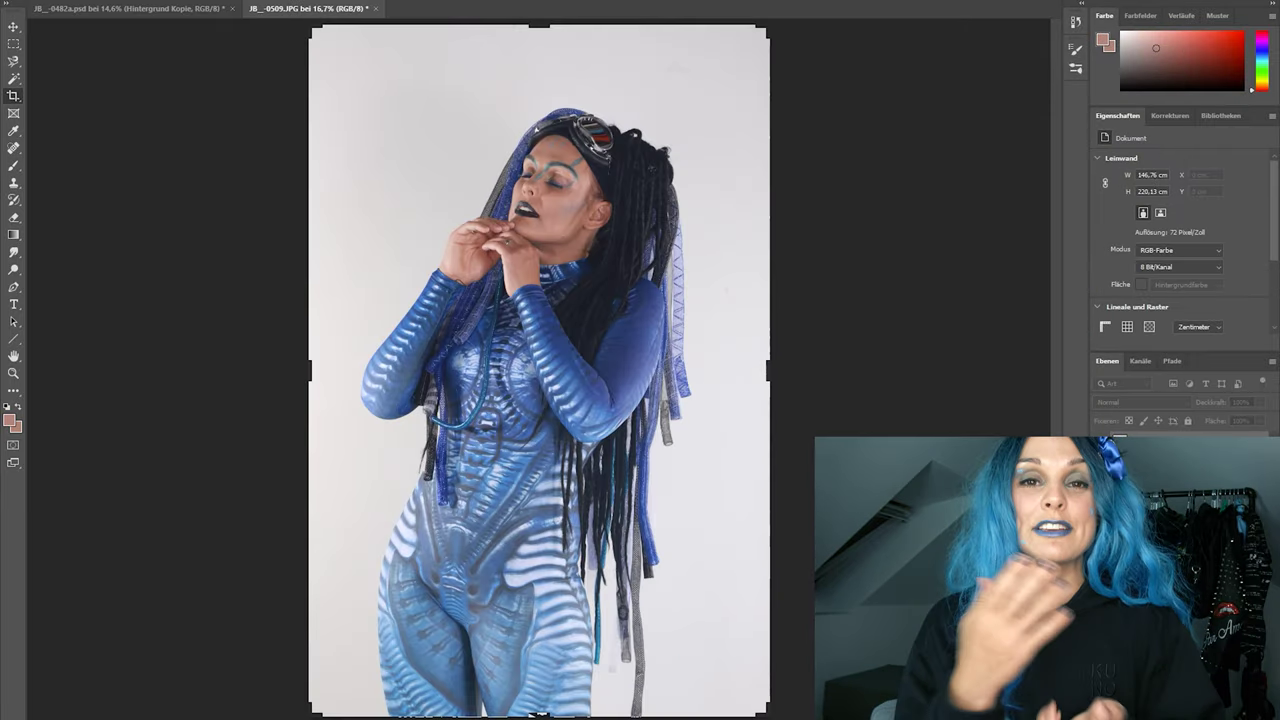
# Finish cropping the portrait, and heal the dark spots beside the mouth and on the forehead.
pyautogui.press('v')
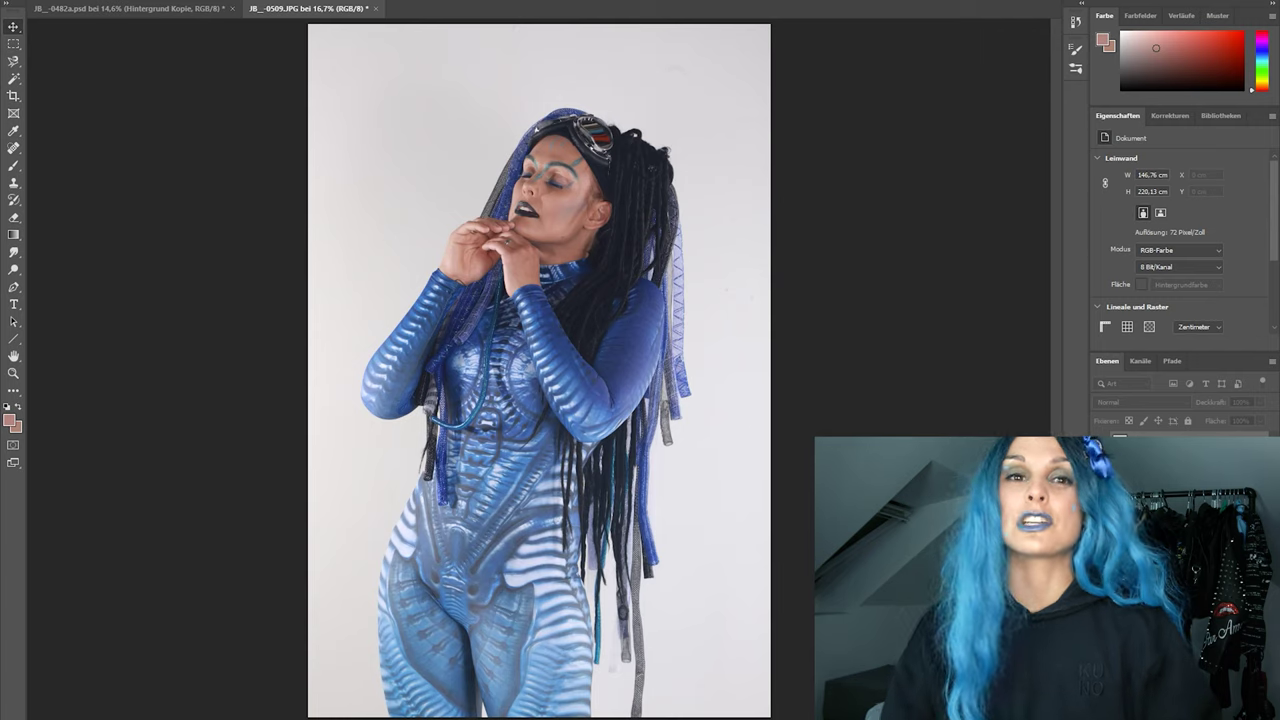
pyautogui.scroll(9, 561, 242)
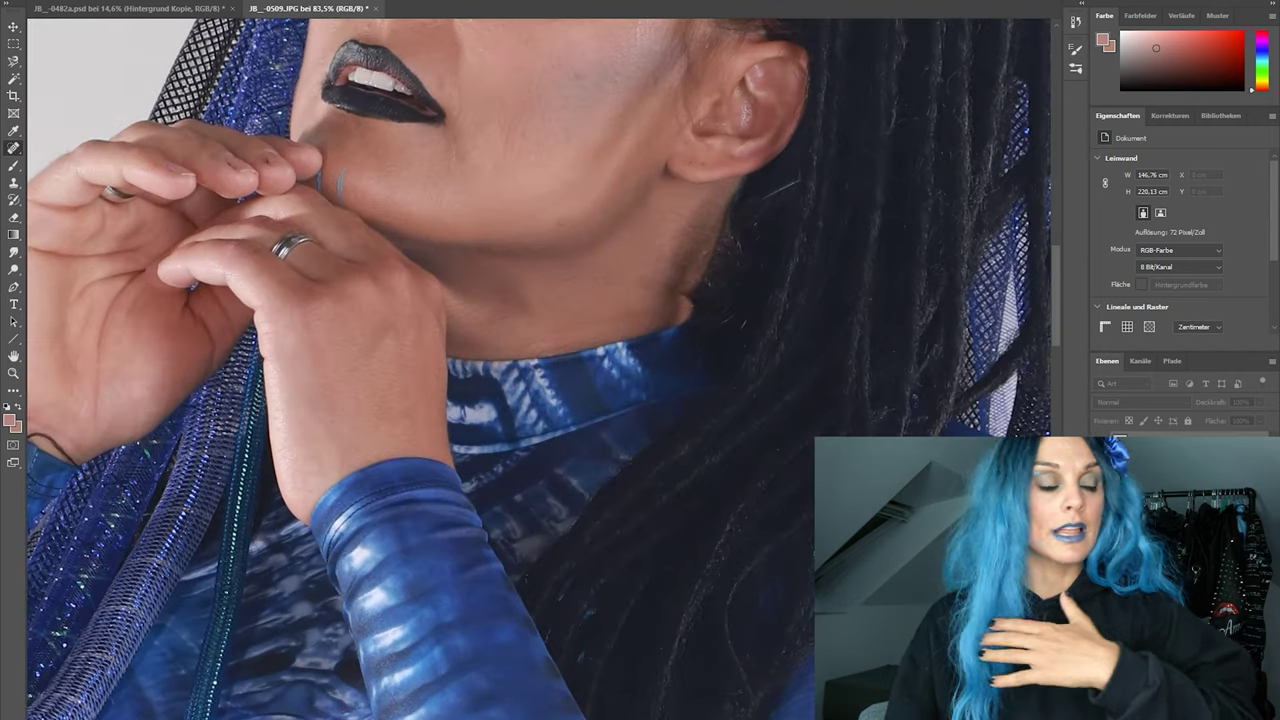
pyautogui.scroll(-8, 460, 208)
pyautogui.scroll(10, 490, 145)
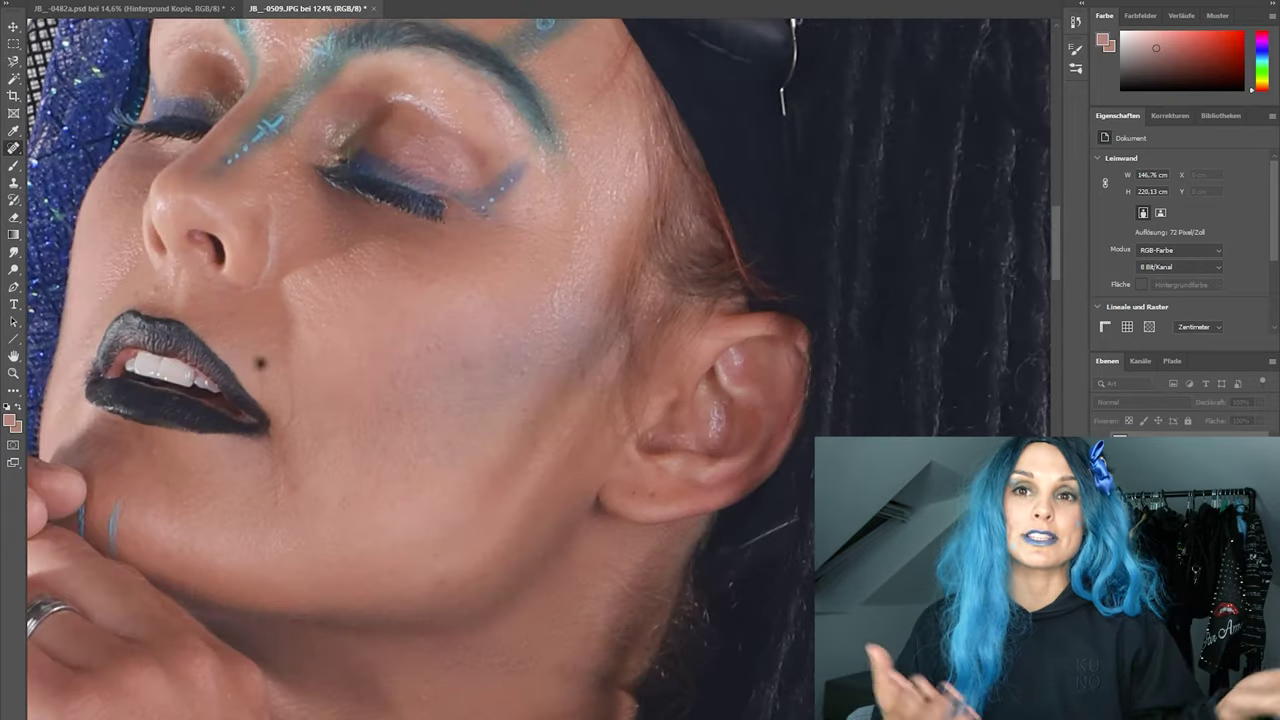
pyautogui.scroll(-4, 420, 300)
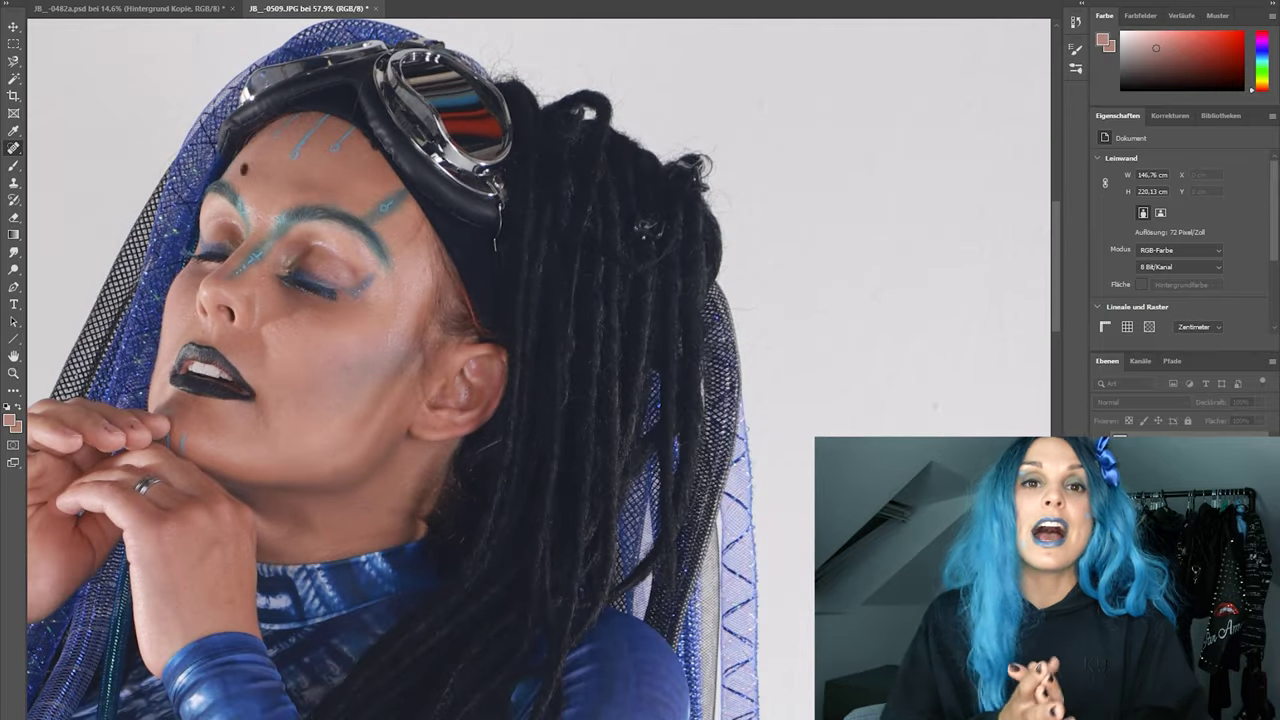
pyautogui.scroll(5, 107, 438)
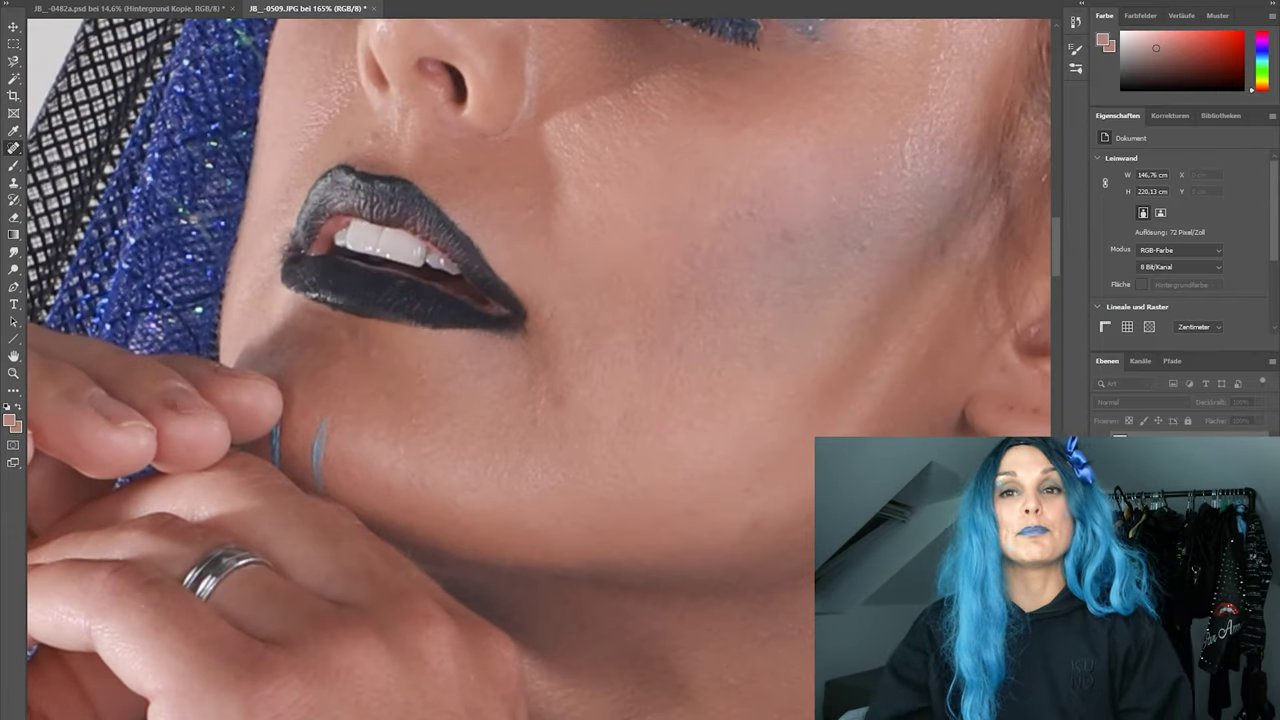
# Examine the retouched face and sample a skin tone with the Brush for further touch-ups.
pyautogui.scroll(-13, 450, 438)
pyautogui.scroll(7, 530, 225)
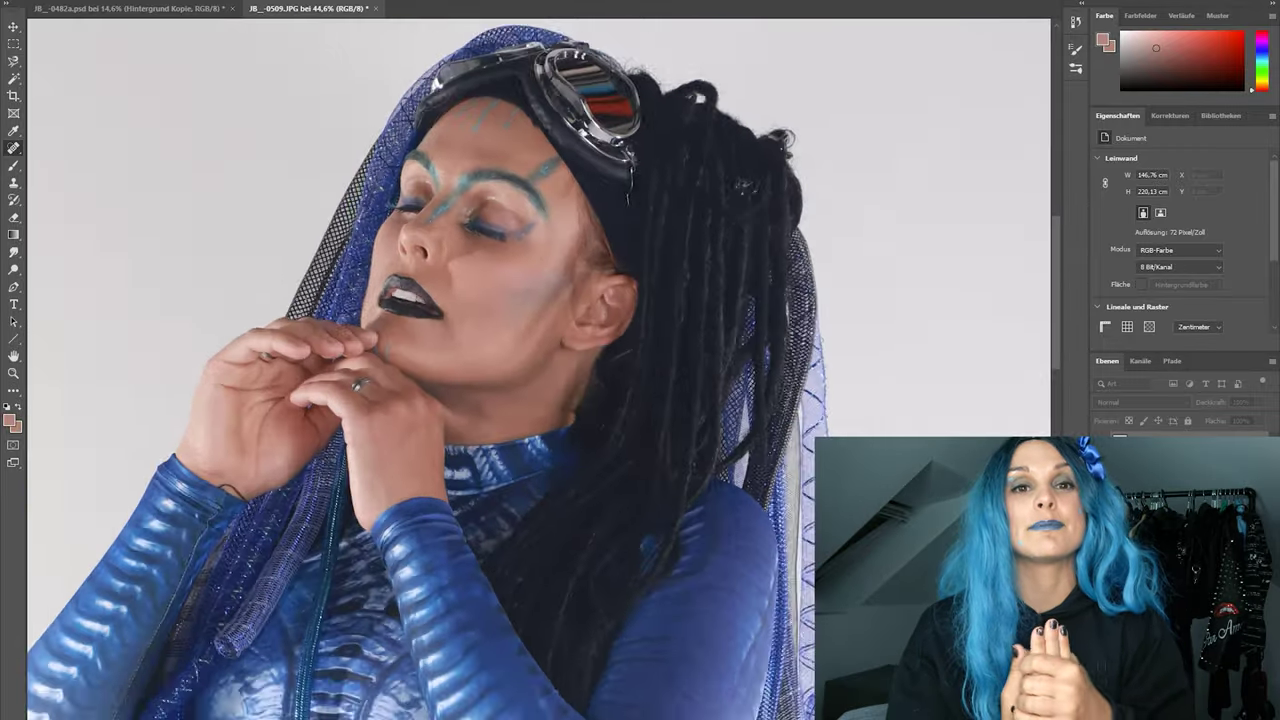
pyautogui.scroll(4, 475, 267)
pyautogui.moveTo(456, 460); pyautogui.dragTo(441, 492)
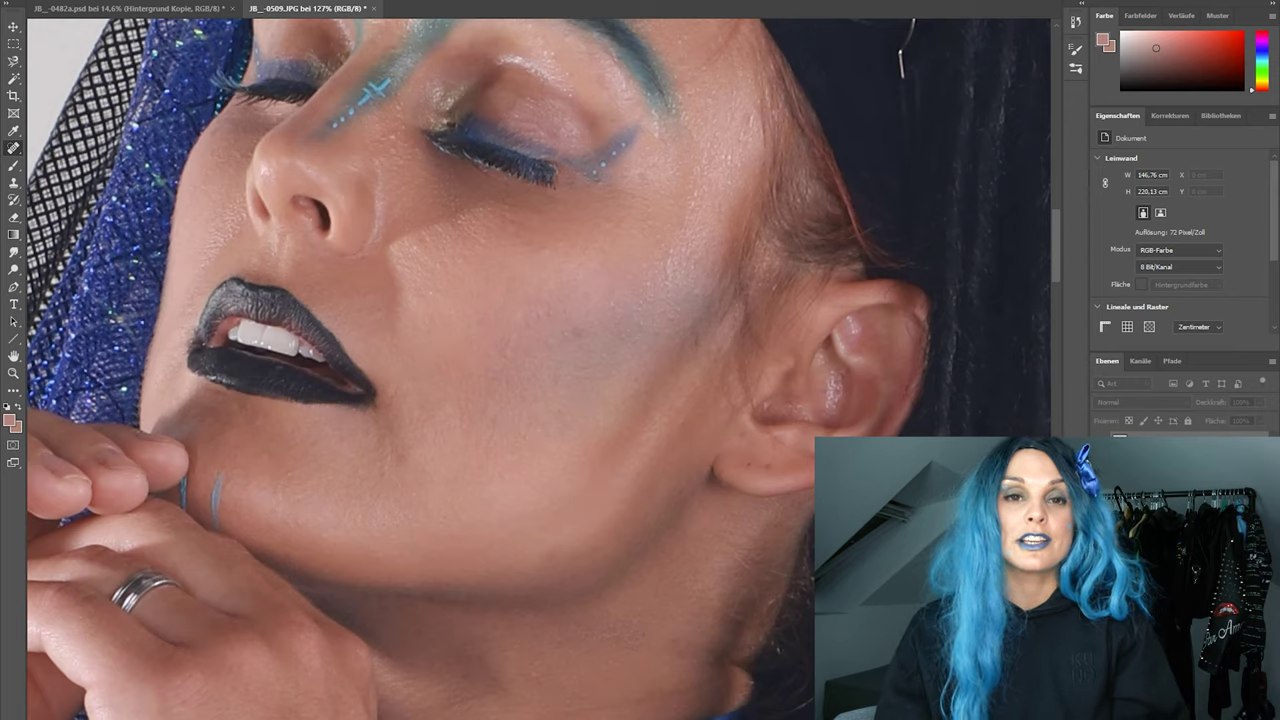
pyautogui.scroll(-2, 475, 300)
pyautogui.press('b')
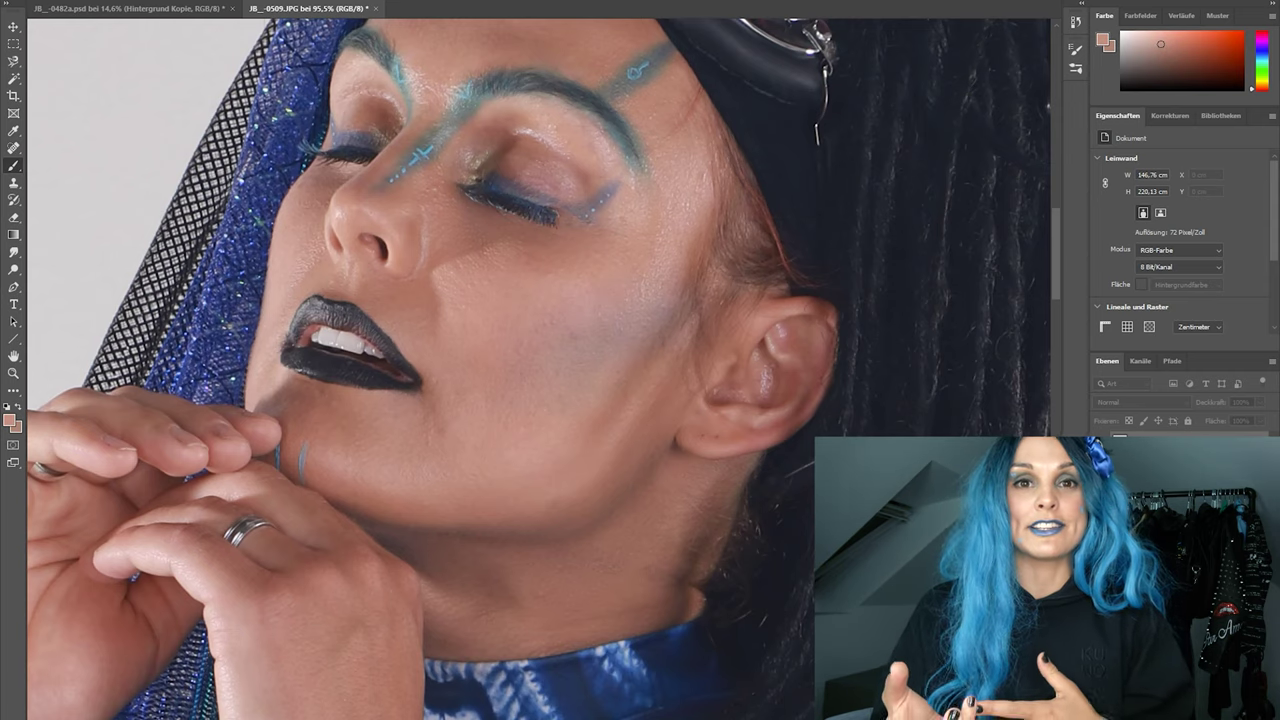
pyautogui.scroll(-2, 488, 393)
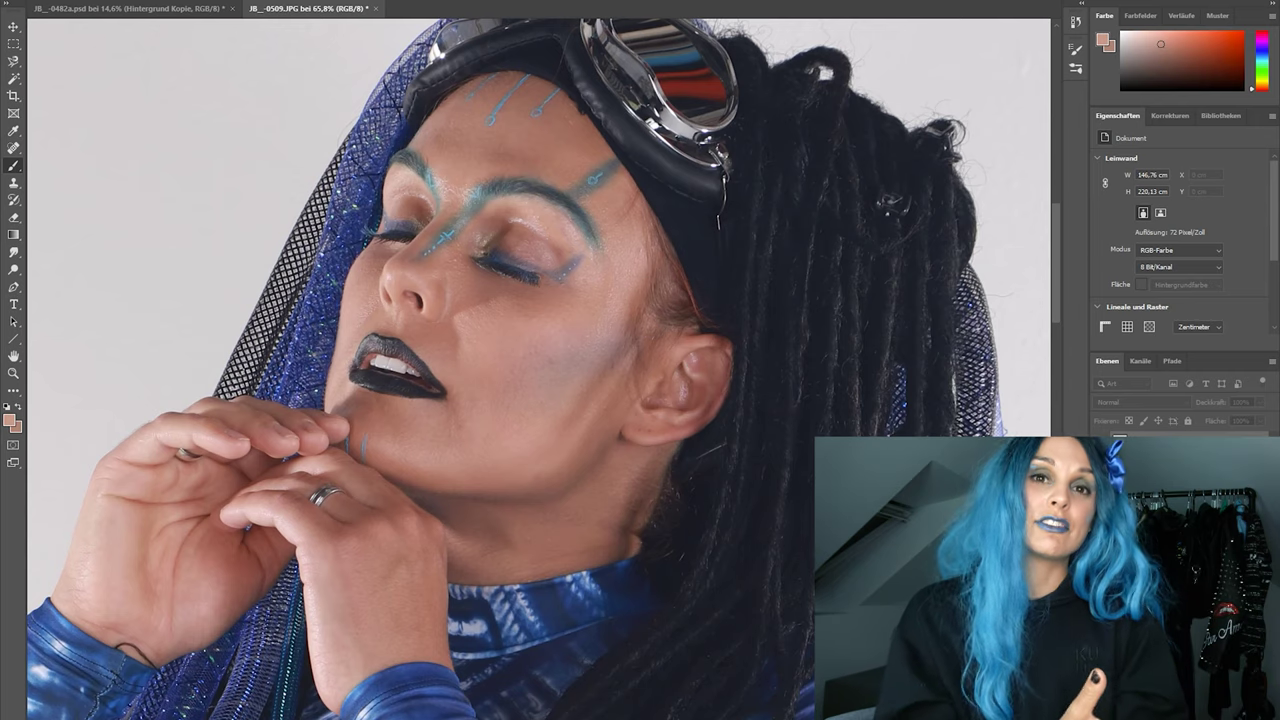
# Heal the patch of skin on the forehead just below the painted blue line.
pyautogui.scroll(3, 490, 170)
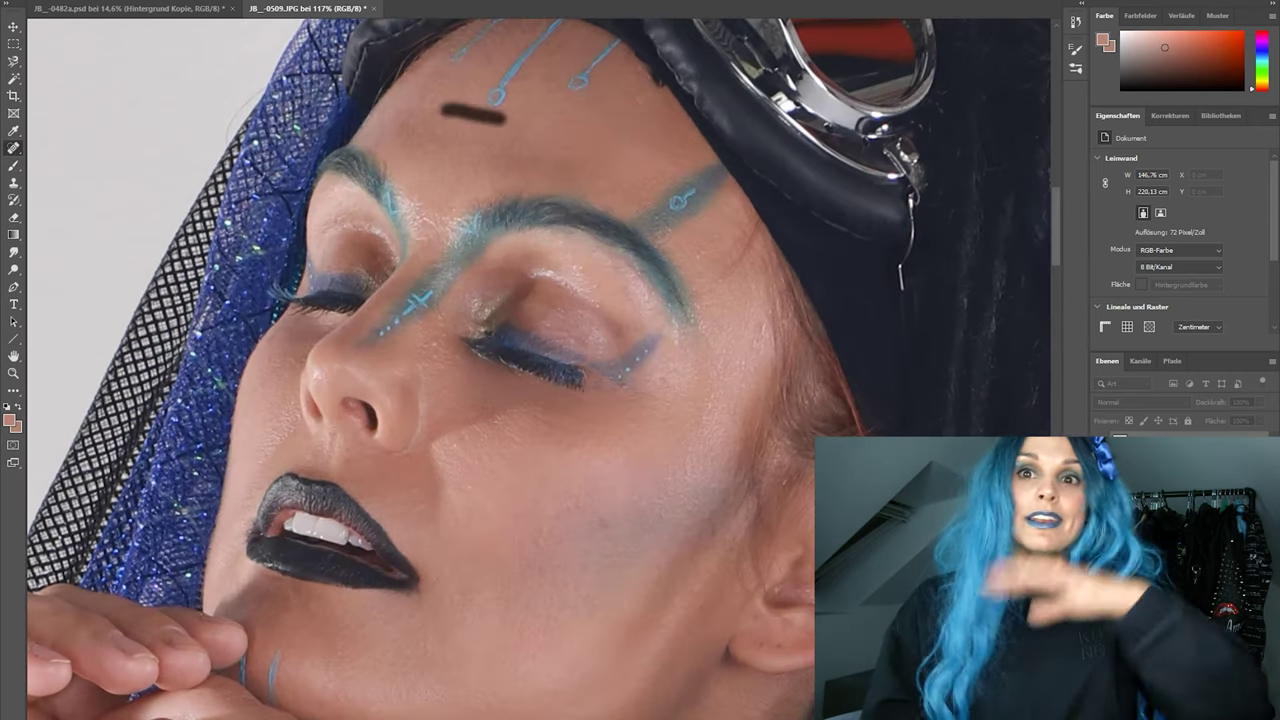
pyautogui.scroll(-3, 540, 368)
pyautogui.scroll(4, 540, 368)
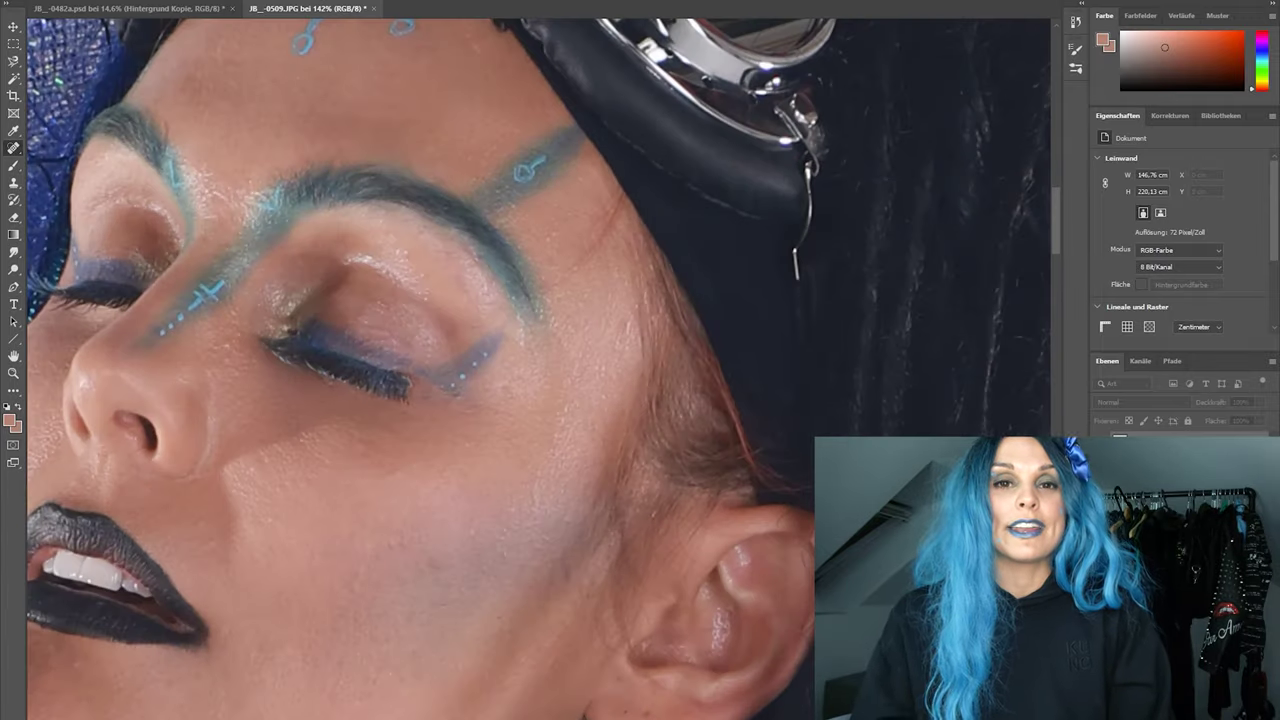
# Sample the headband's dark colour and paint over the reddish hair strand along its edge above the ear.
pyautogui.press('x')
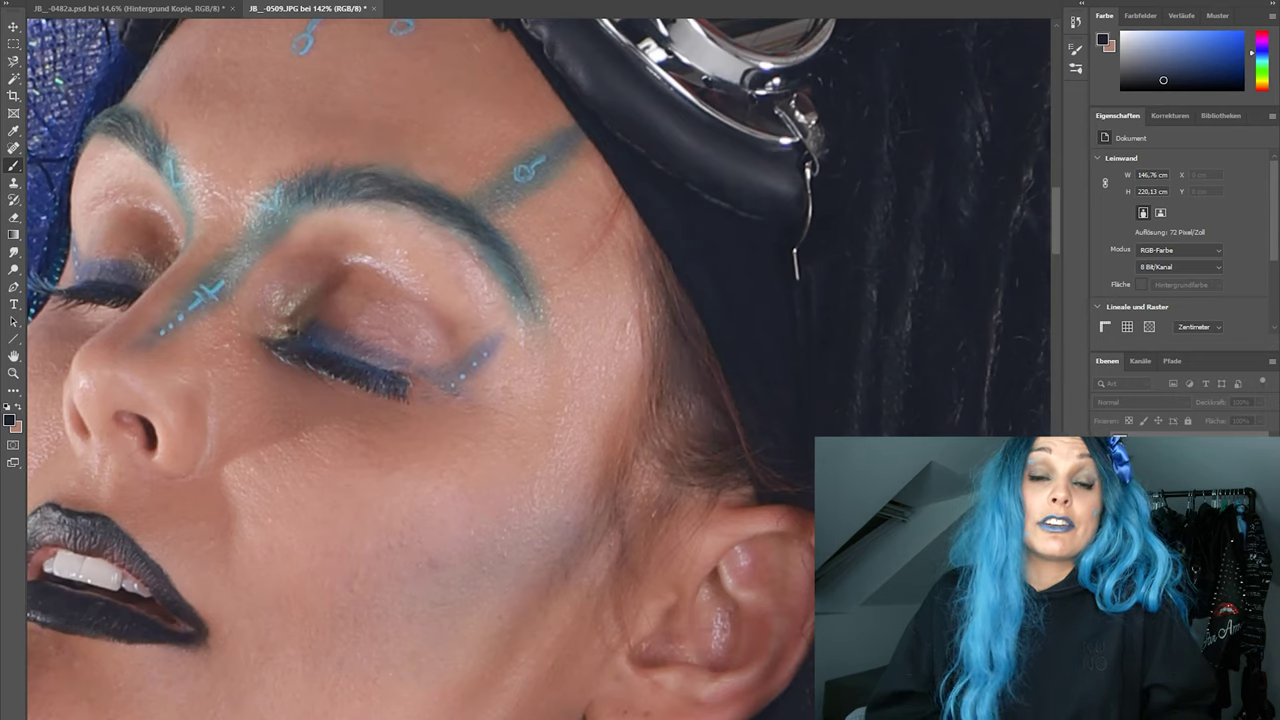
pyautogui.scroll(-3, 540, 368)
pyautogui.scroll(3, 540, 368)
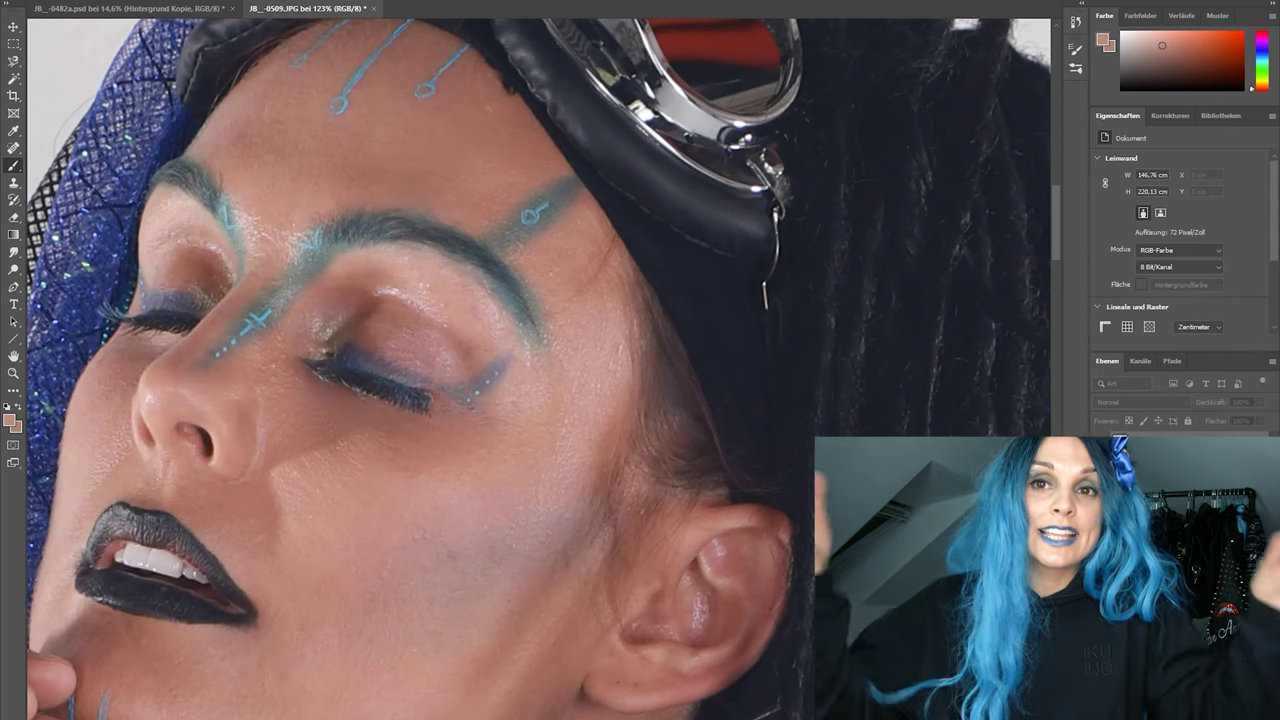
# Sample the skin tones of the temple and the cheekbone for the brush.
pyautogui.keyDown('alt'); pyautogui.click(617, 315); pyautogui.keyUp('alt')
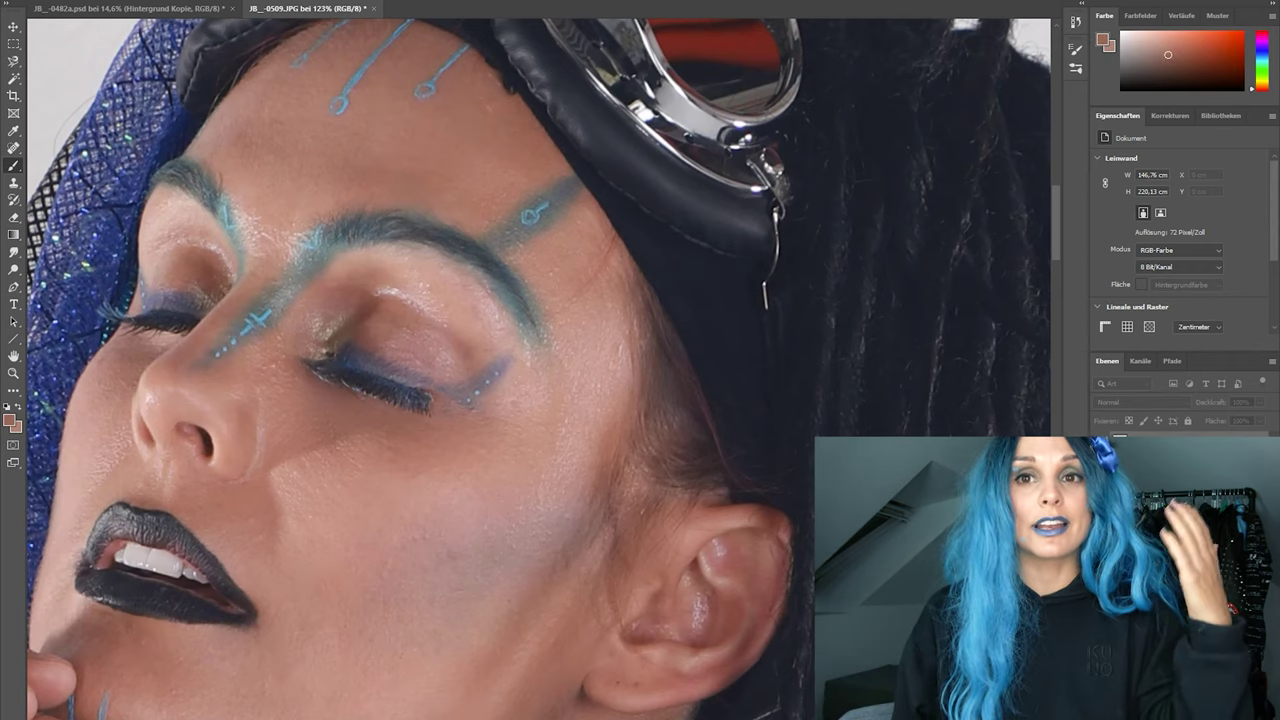
pyautogui.scroll(-5, 572, 540)
pyautogui.scroll(5, 560, 500)
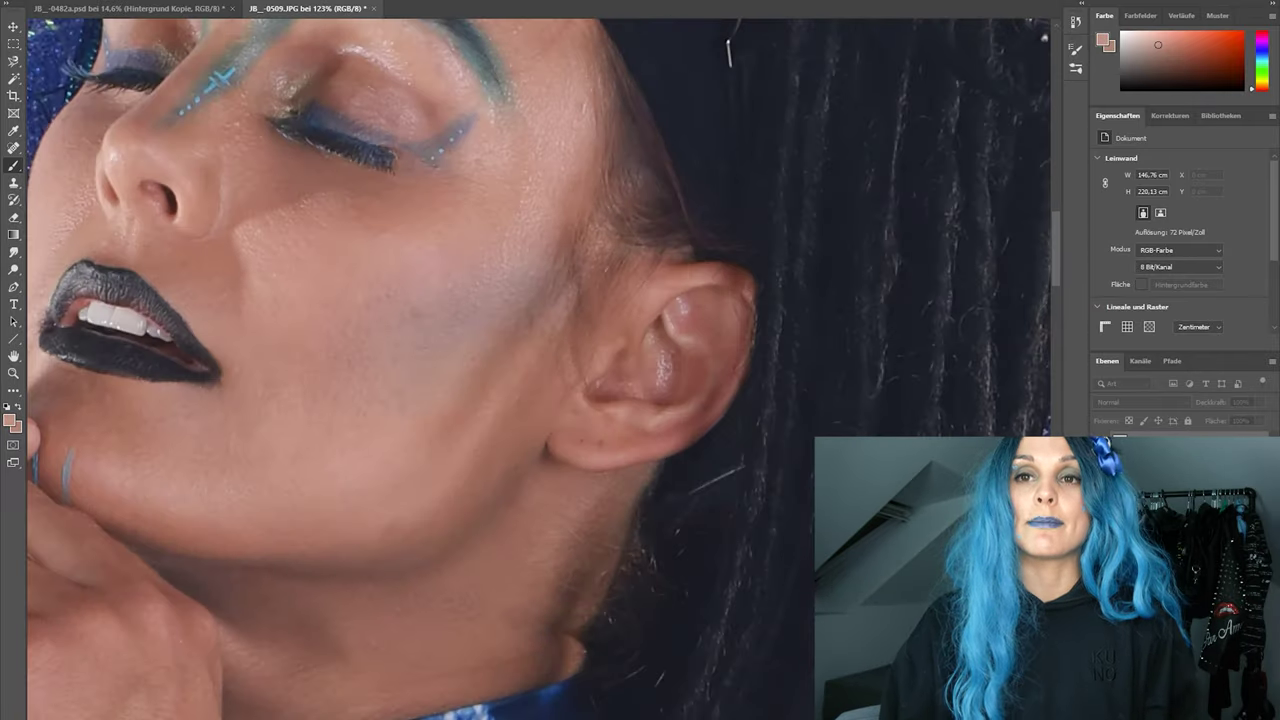
pyautogui.keyDown('alt'); pyautogui.click(500, 292); pyautogui.keyUp('alt')
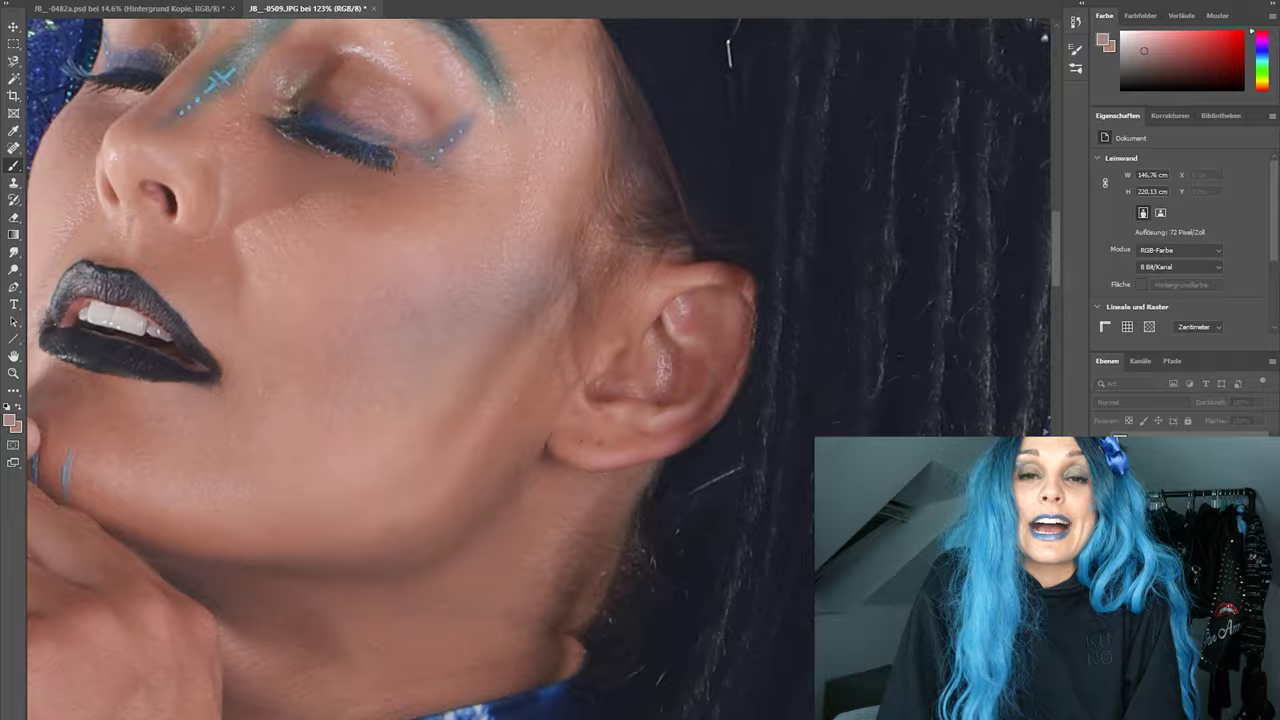
# Sample the dark colours of the headband beside the temple for the brush.
pyautogui.scroll(-5, 330, 311)
pyautogui.scroll(5, 380, 309)
pyautogui.keyDown('alt'); pyautogui.click(410, 300); pyautogui.keyUp('alt')
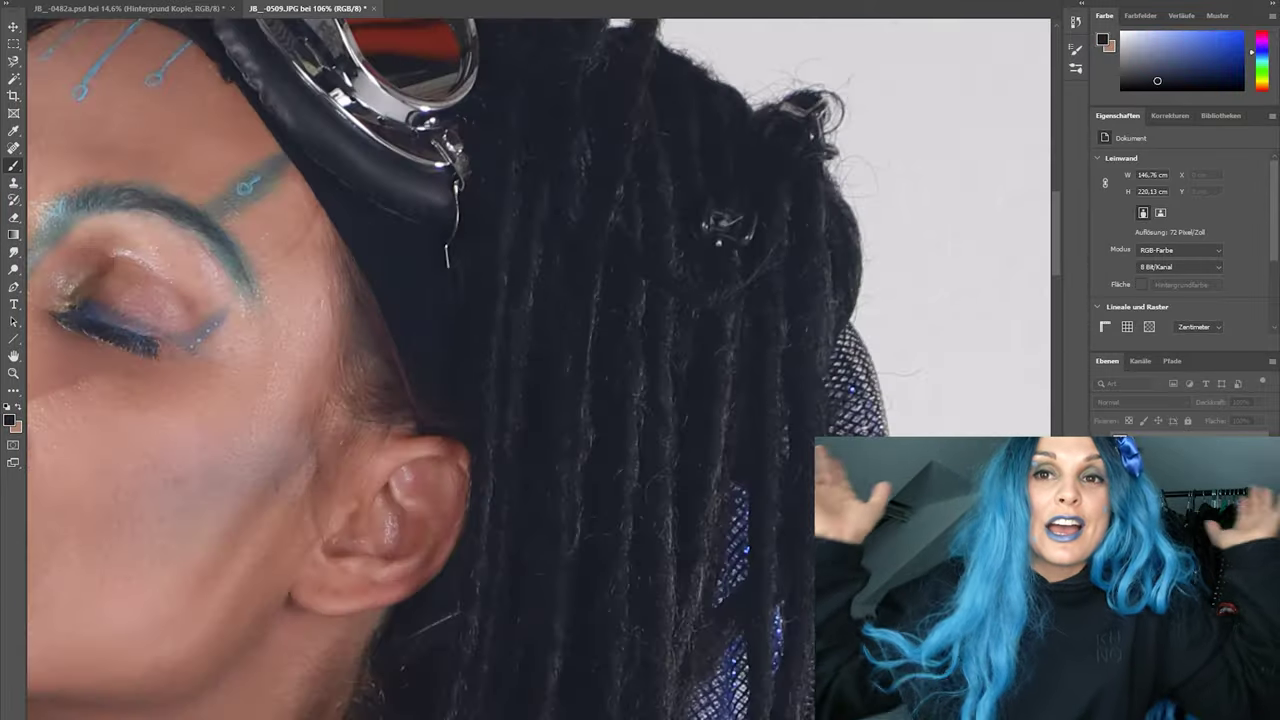
pyautogui.keyDown('alt'); pyautogui.click(425, 310); pyautogui.keyUp('alt')
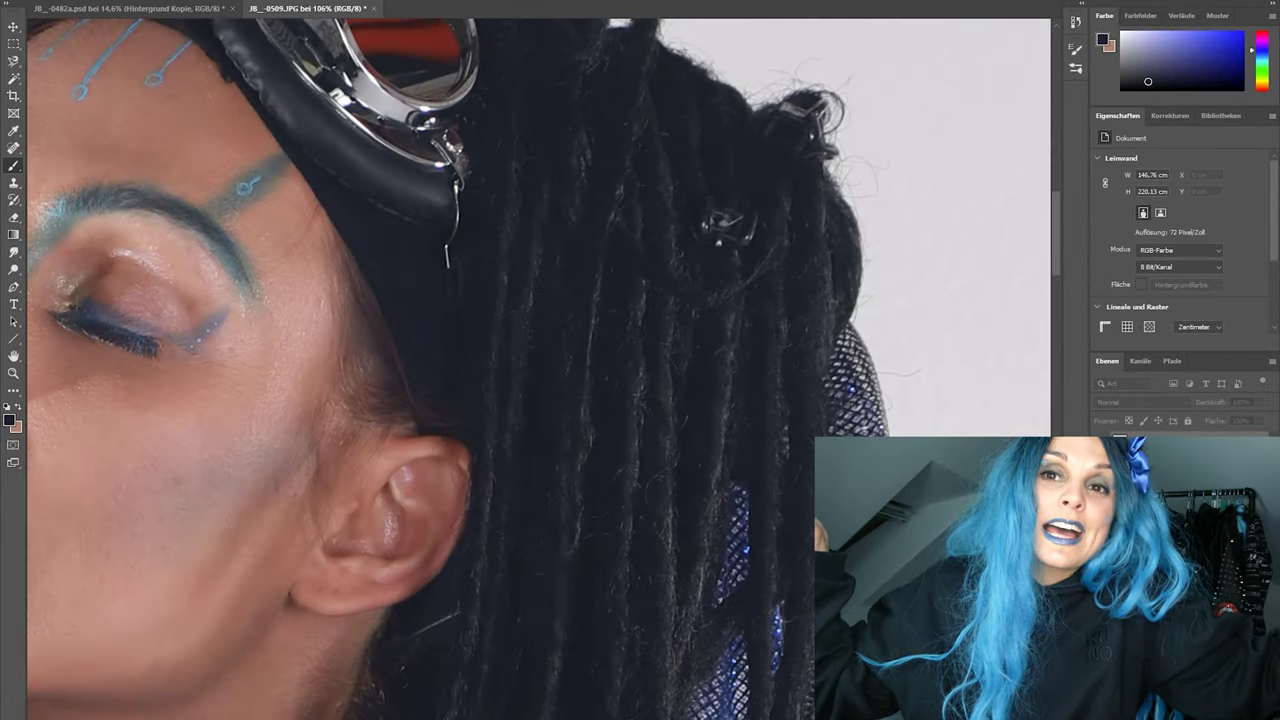
# Heal away the loose black hair strand lying across the wrist at the edge of the blue sleeve.
pyautogui.scroll(-6, 540, 370)
pyautogui.scroll(1, 540, 370)
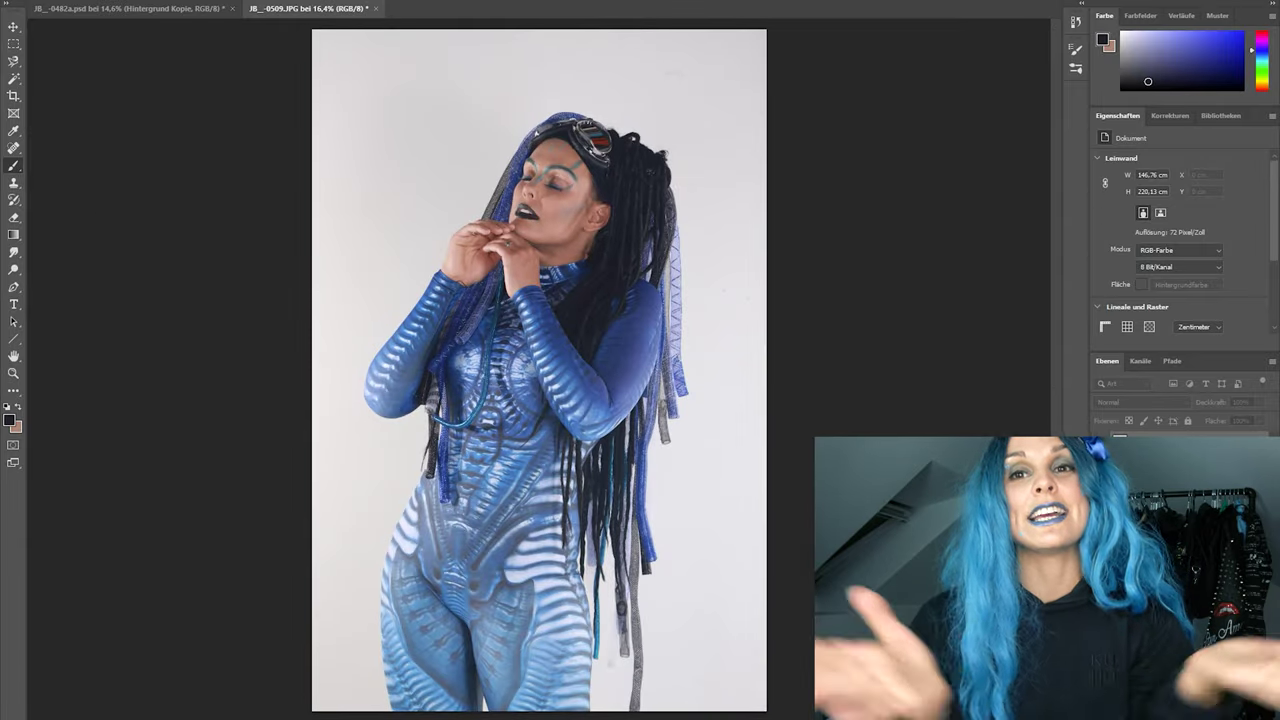
pyautogui.scroll(8, 535, 230)
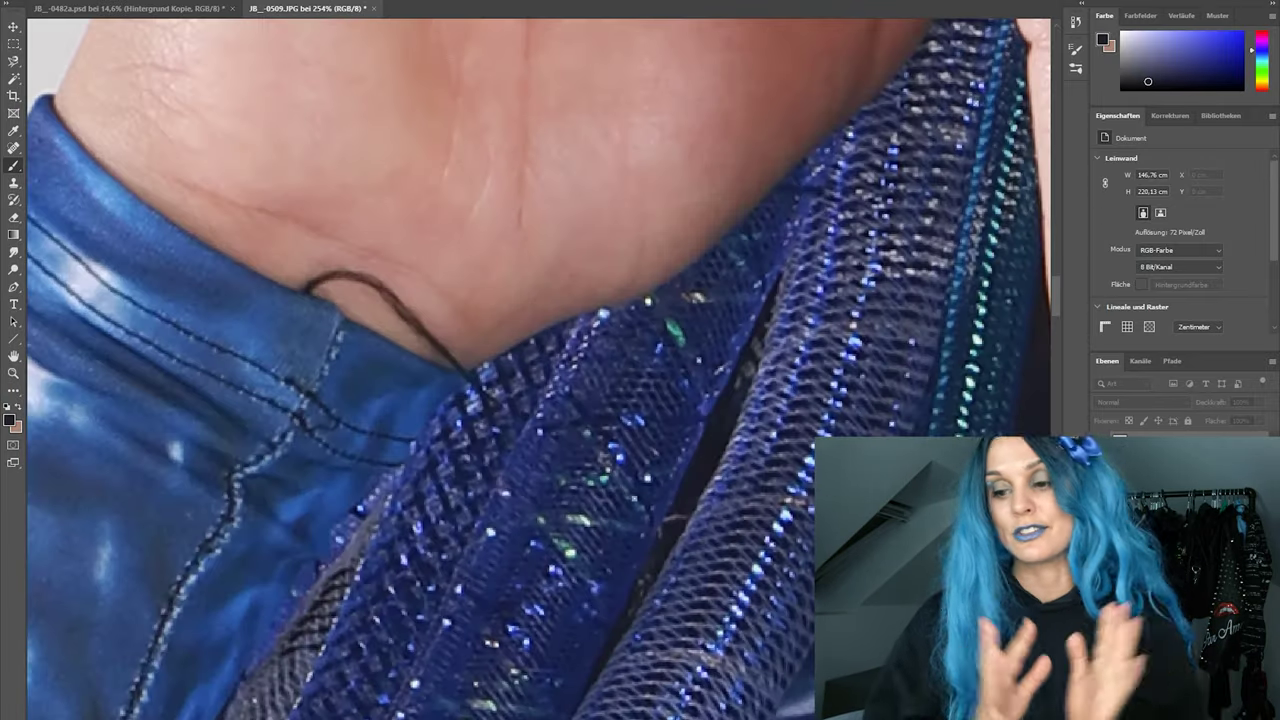
pyautogui.moveTo(310, 284)
pyautogui.mouseDown()
pyautogui.moveTo(432, 338)
pyautogui.moveTo(354, 270)
pyautogui.mouseUp()
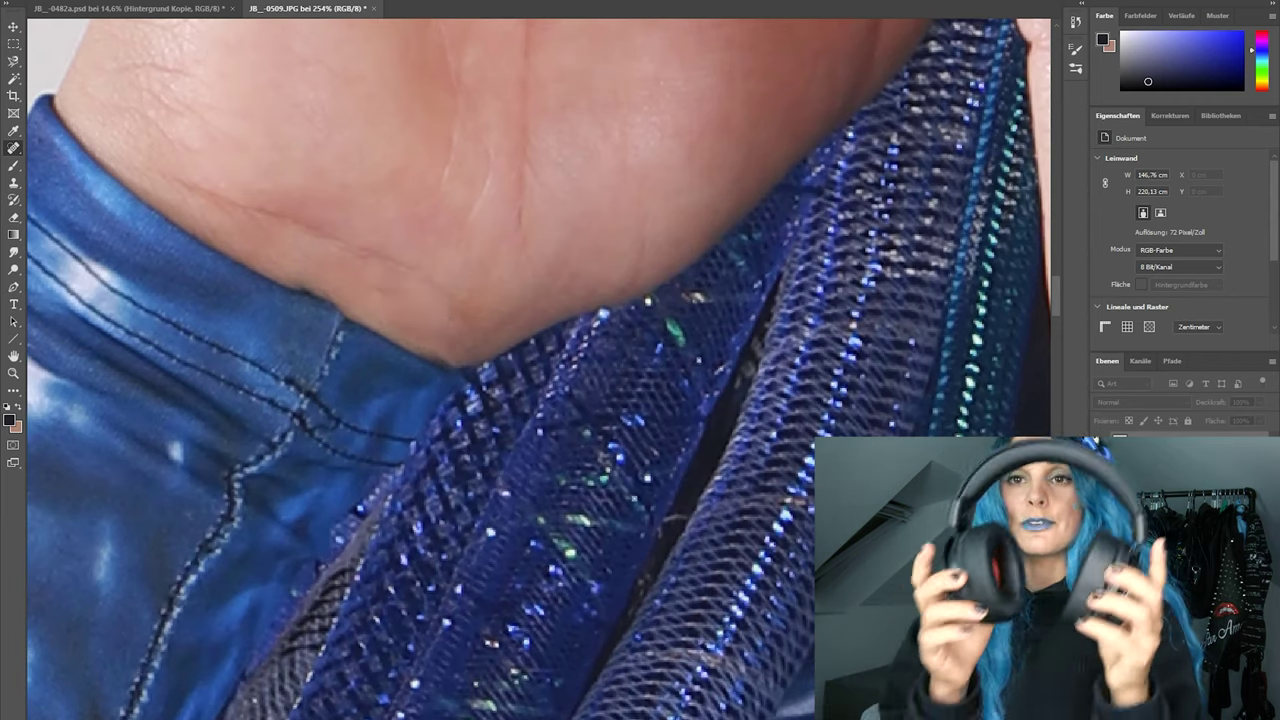
# Heal the skin between the eyebrow and the headband, and sample the skin tone there for the brush.
pyautogui.hotkey('ctrl', '0')
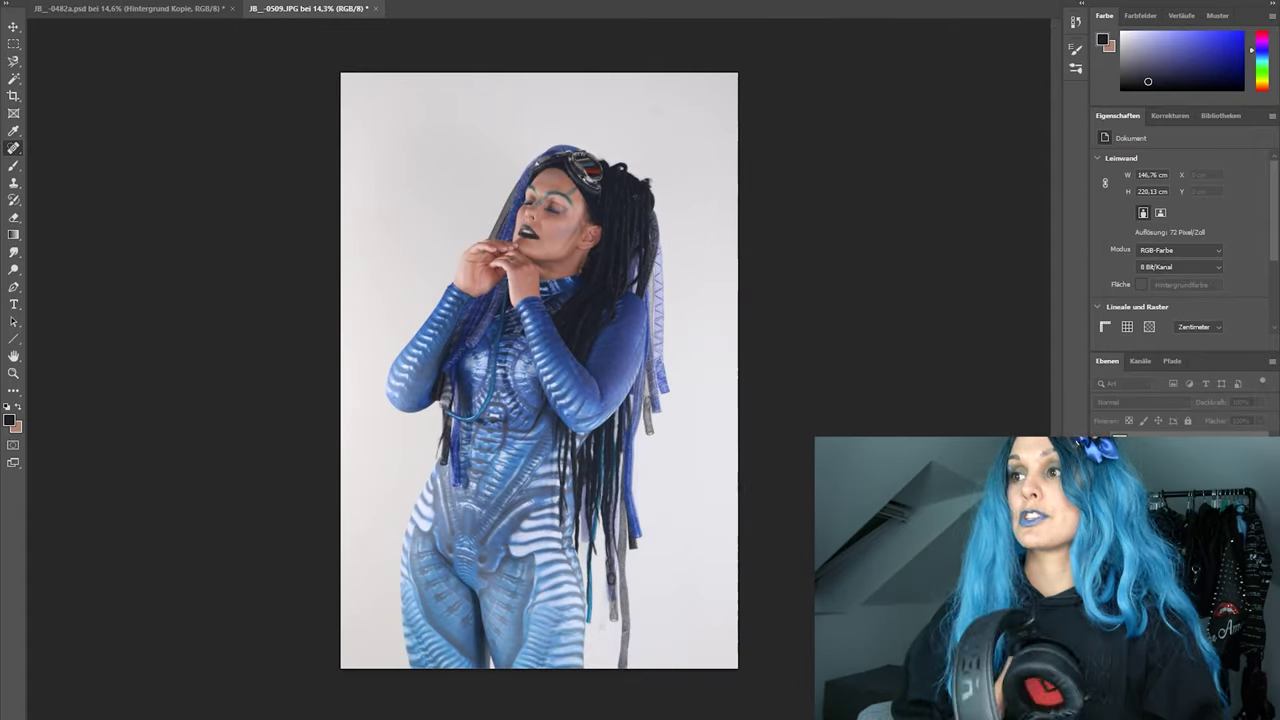
pyautogui.scroll(10, 586, 212)
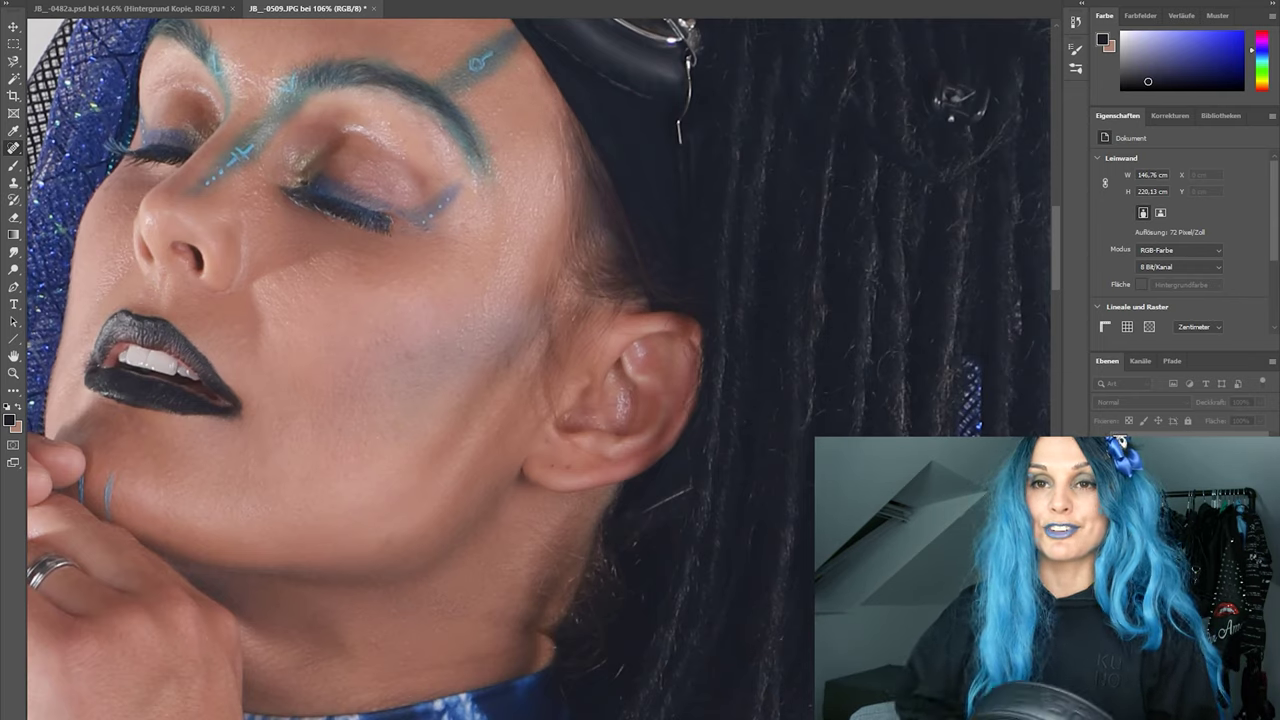
pyautogui.scroll(-5, 483, 272)
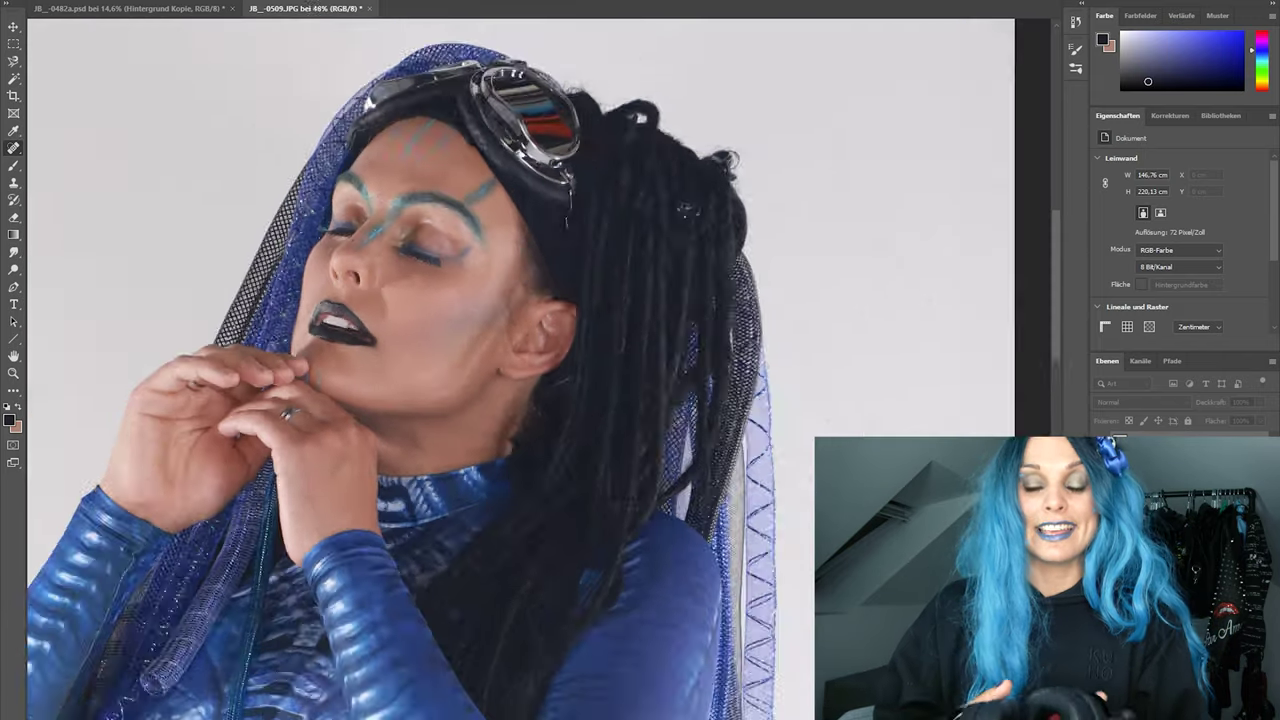
pyautogui.scroll(8, 495, 208)
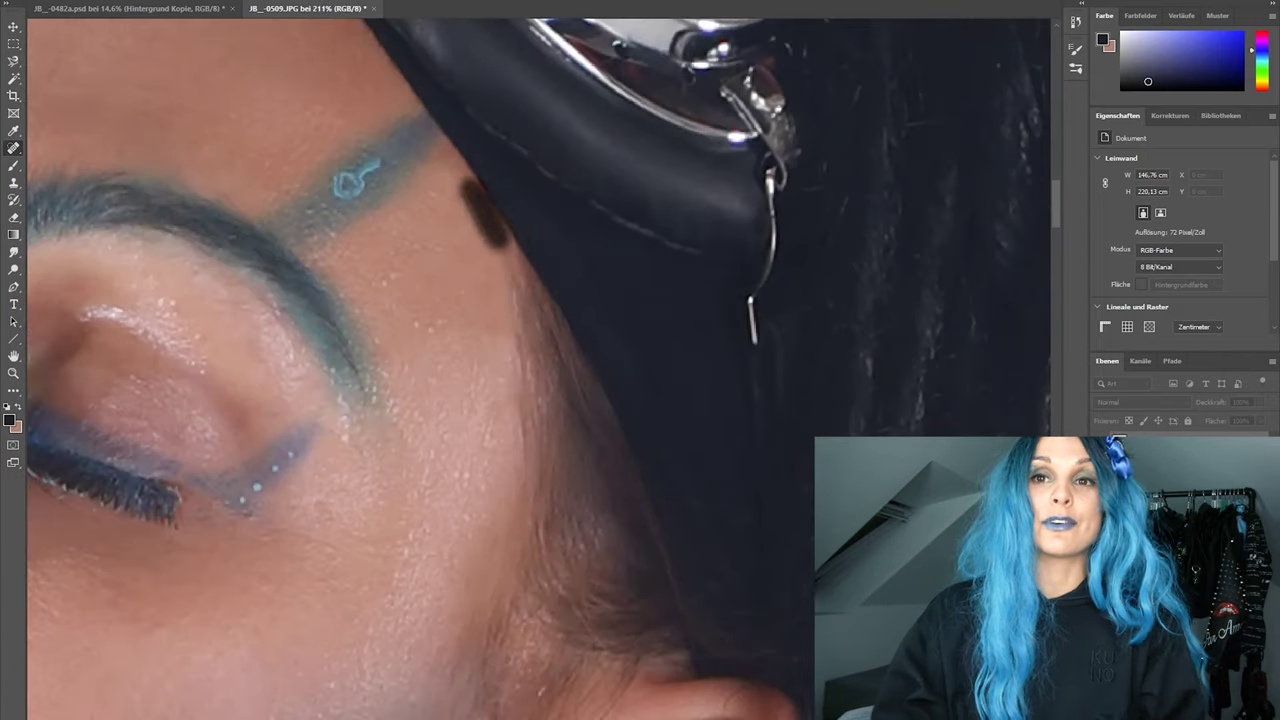
pyautogui.keyDown('alt'); pyautogui.click(452, 237); pyautogui.keyUp('alt')
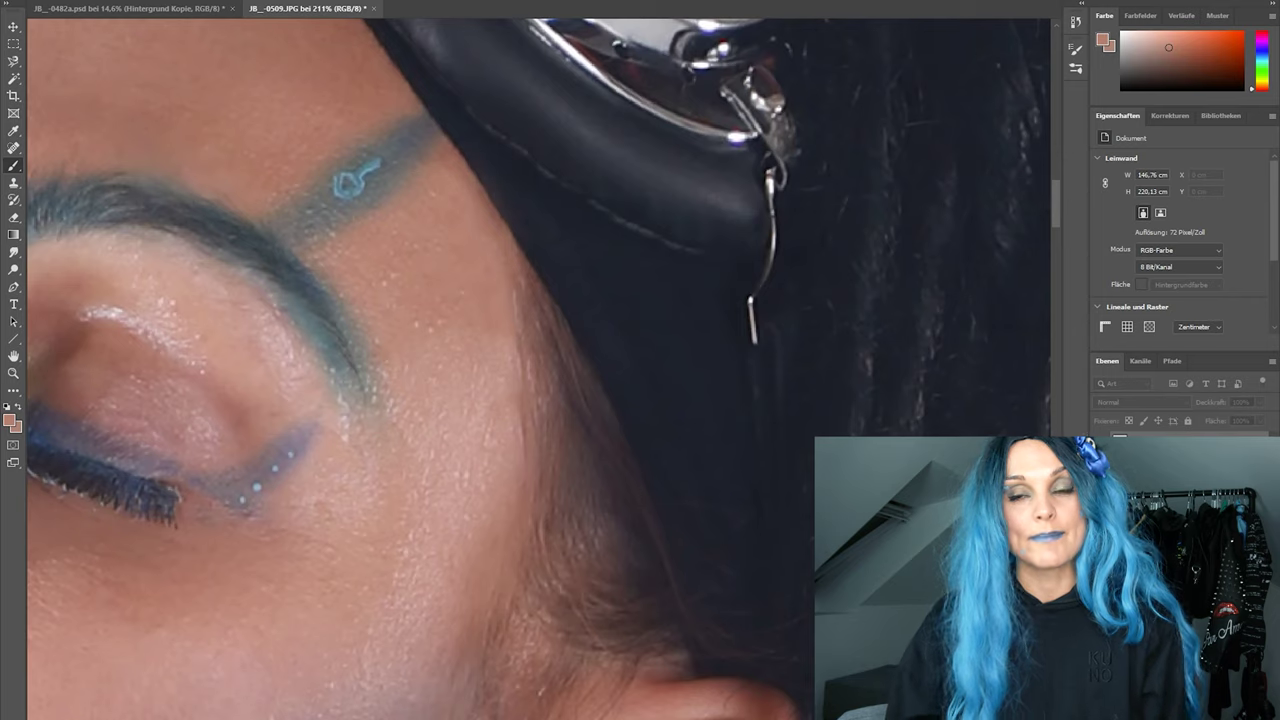
# Apply the skin smoothing Neural Filter with blur 5 and smoothness +2, output to a new layer.
pyautogui.scroll(-10, 355, 181)
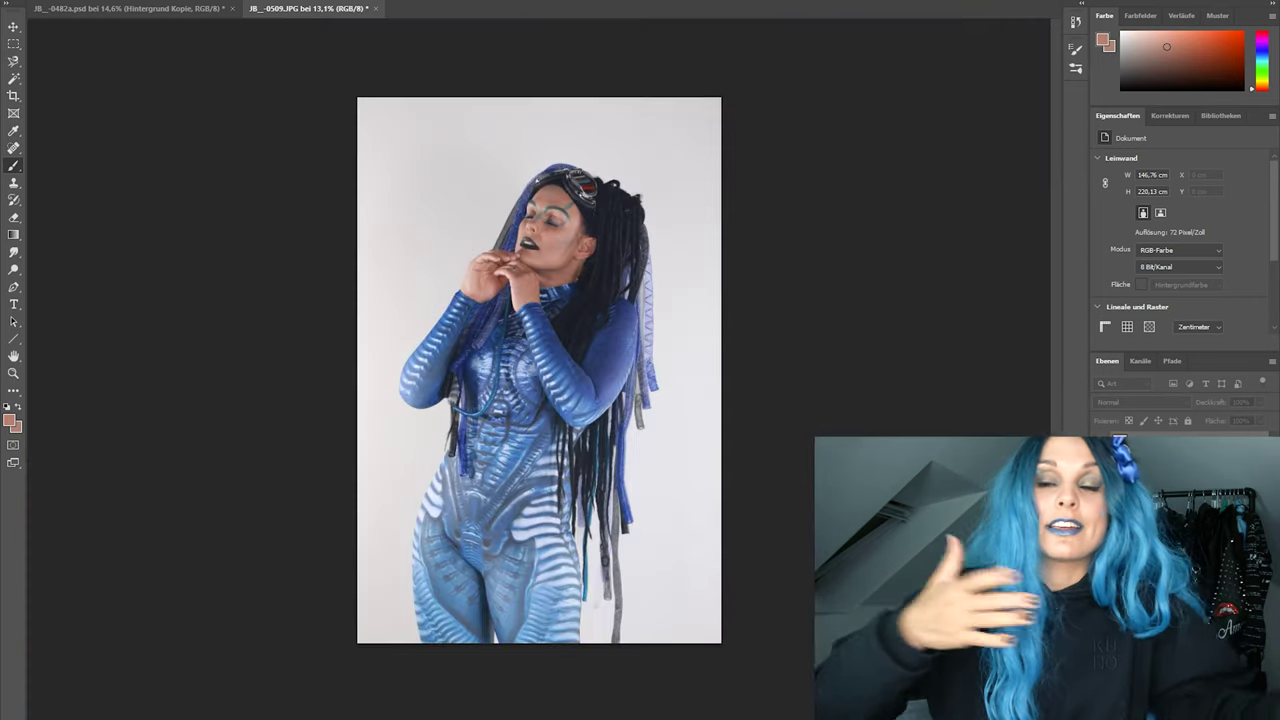
pyautogui.click(250, 21)
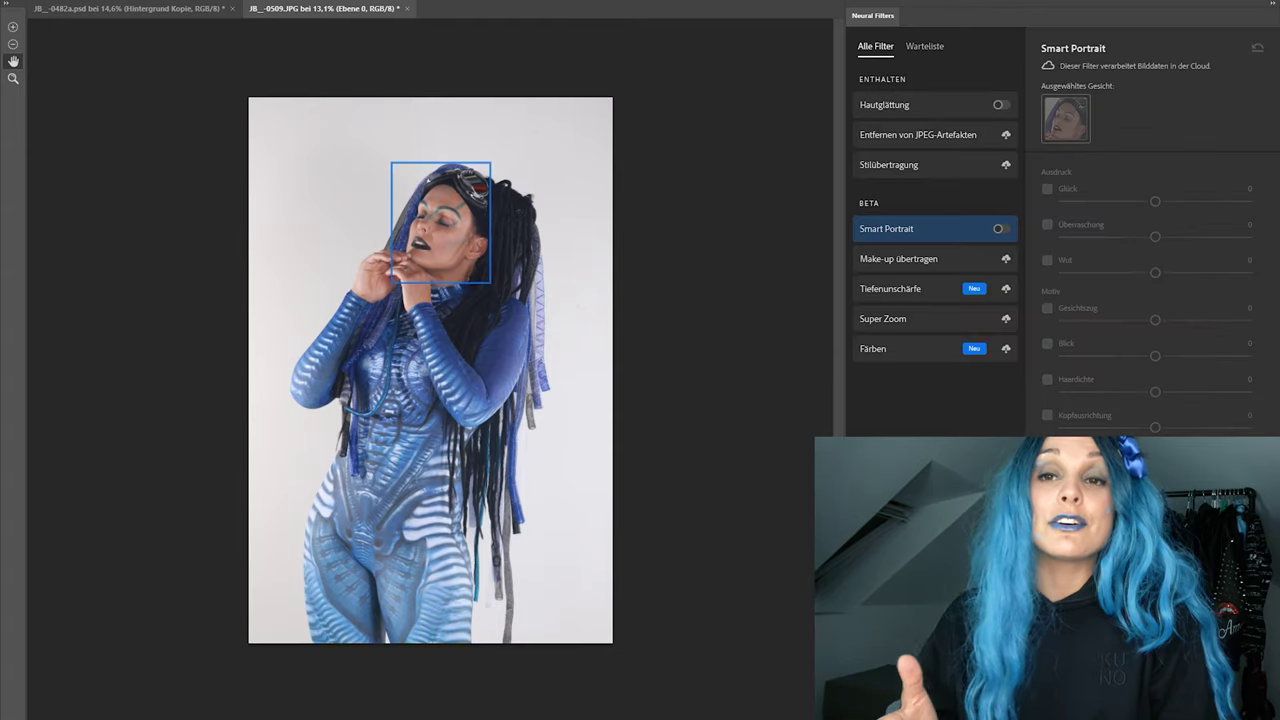
pyautogui.click(1002, 105)
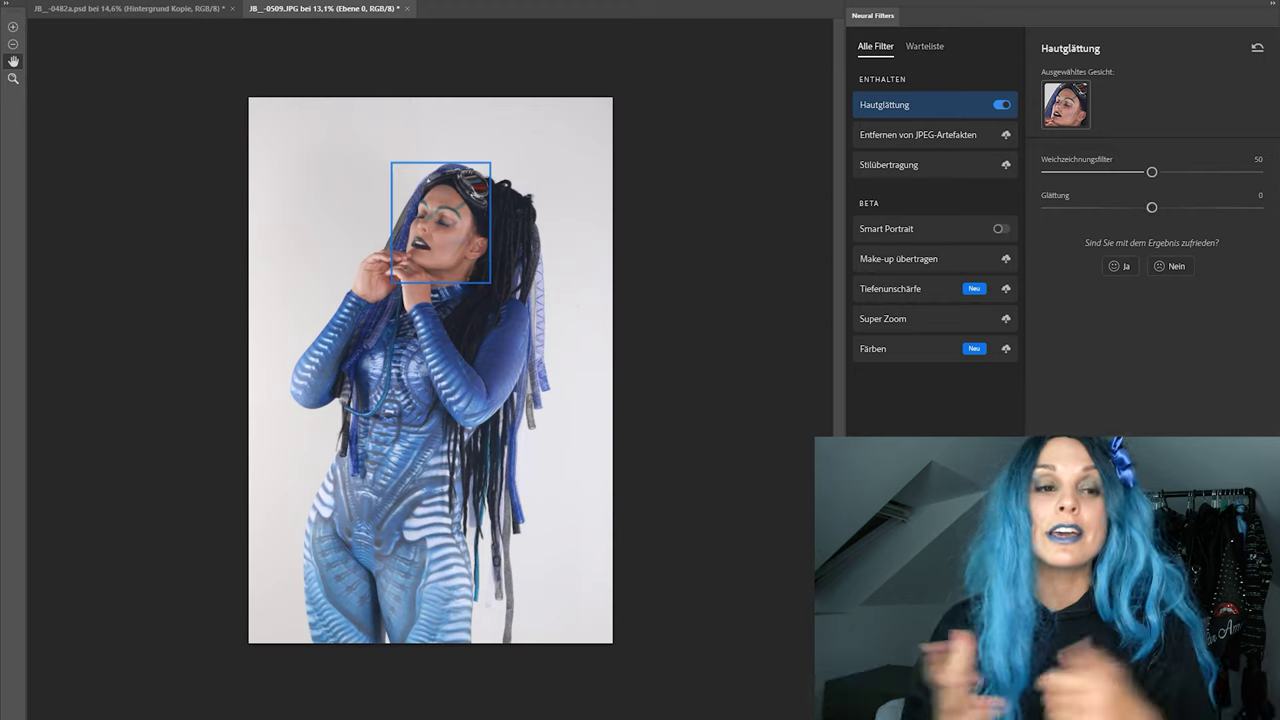
pyautogui.moveTo(1053, 177); pyautogui.dragTo(1063, 177)
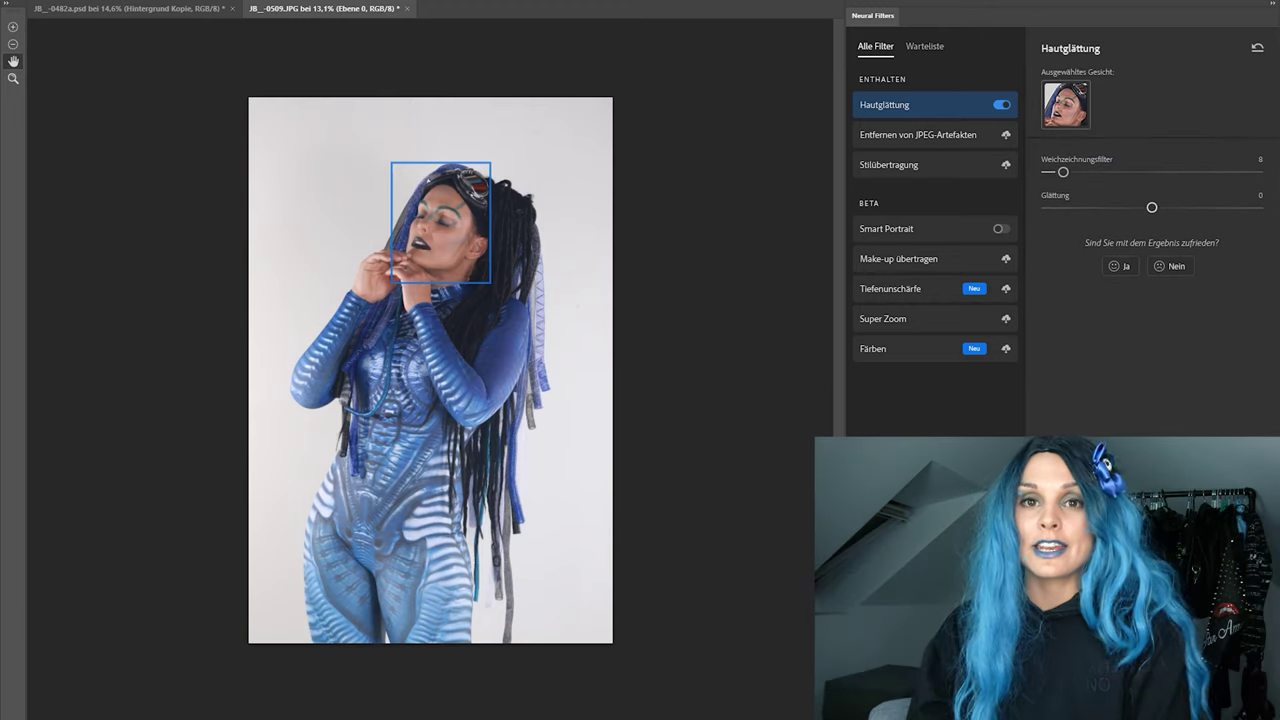
pyautogui.moveTo(1152, 208); pyautogui.dragTo(1108, 211)
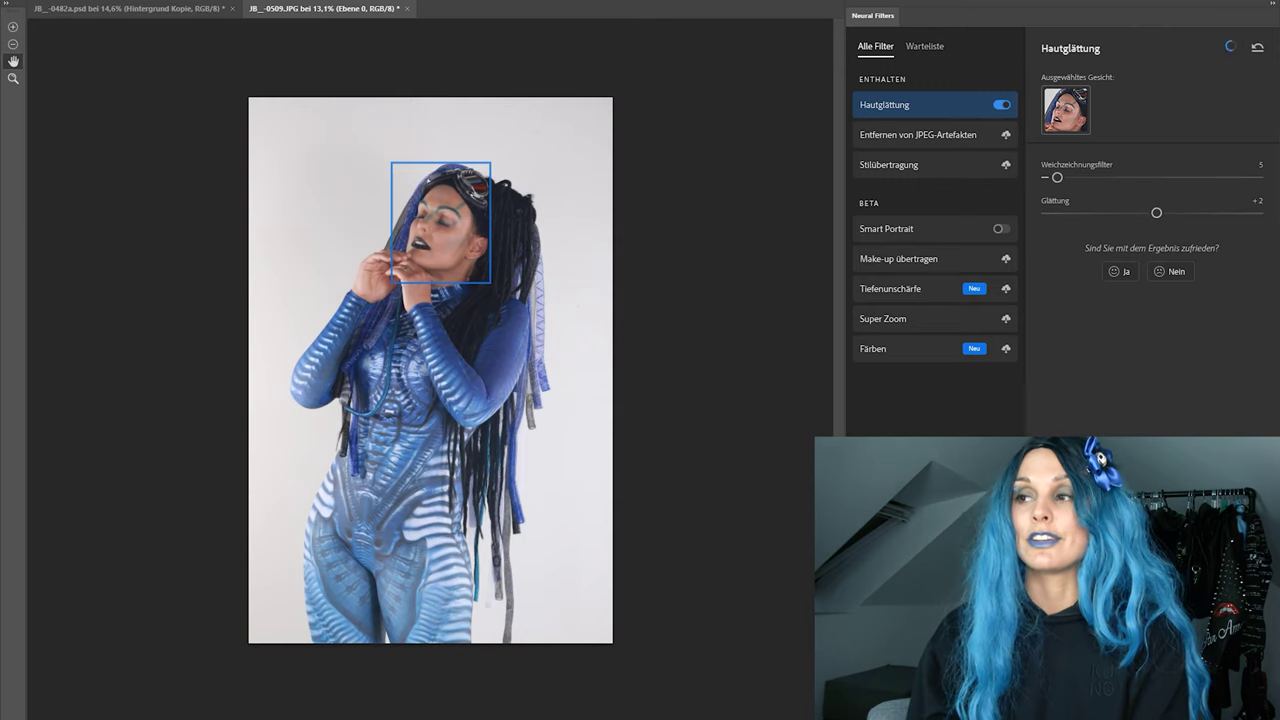
pyautogui.press('Return')
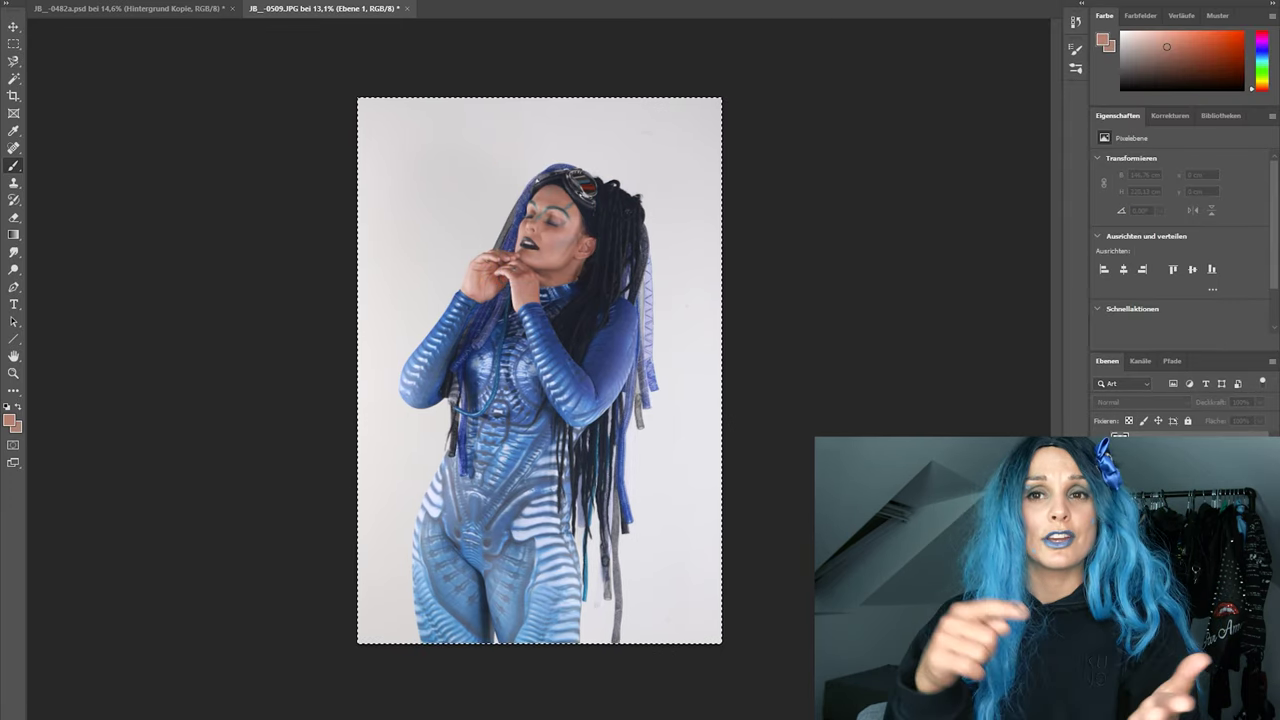
# Flatten the image and select the background layer.
pyautogui.click(1160, 480)
pyautogui.click(1160, 580)
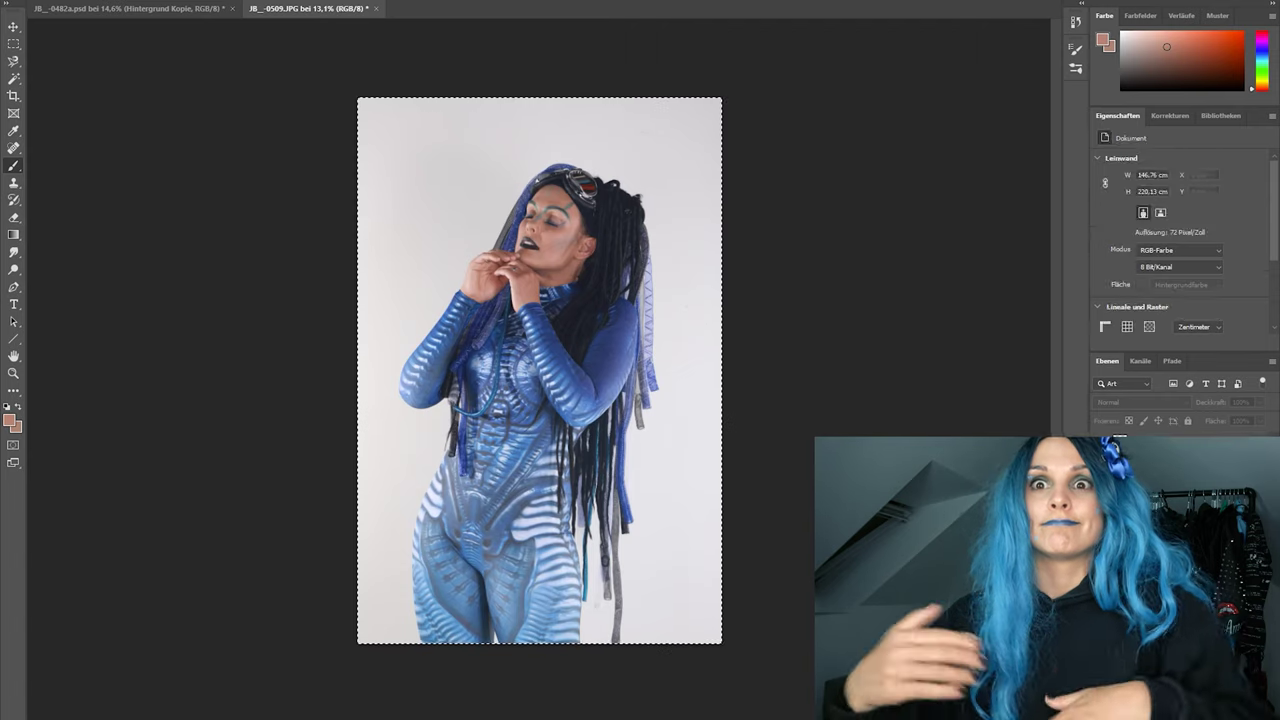
pyautogui.click(1160, 480)
# Apply the Camera Raw filter with automatic tone settings, texture -18, clarity +40 and dehaze -4.
pyautogui.click(222, 0)
pyautogui.click(265, 67)
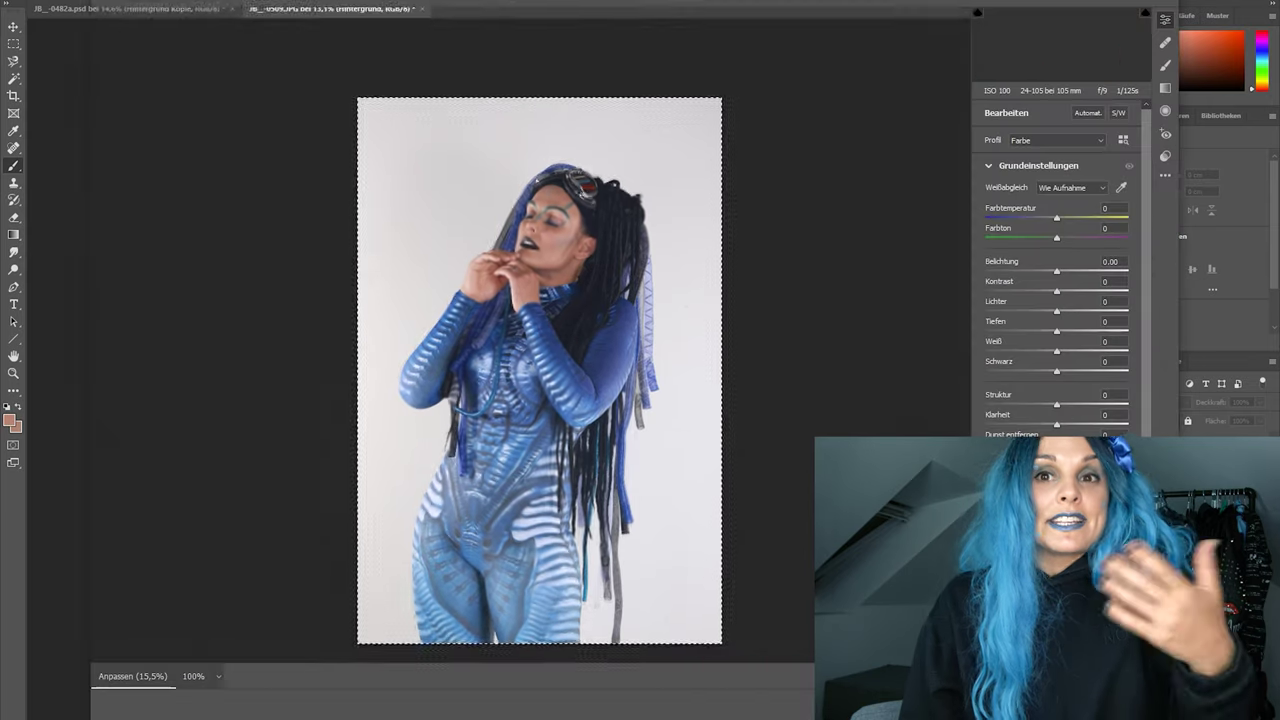
pyautogui.click(1087, 113)
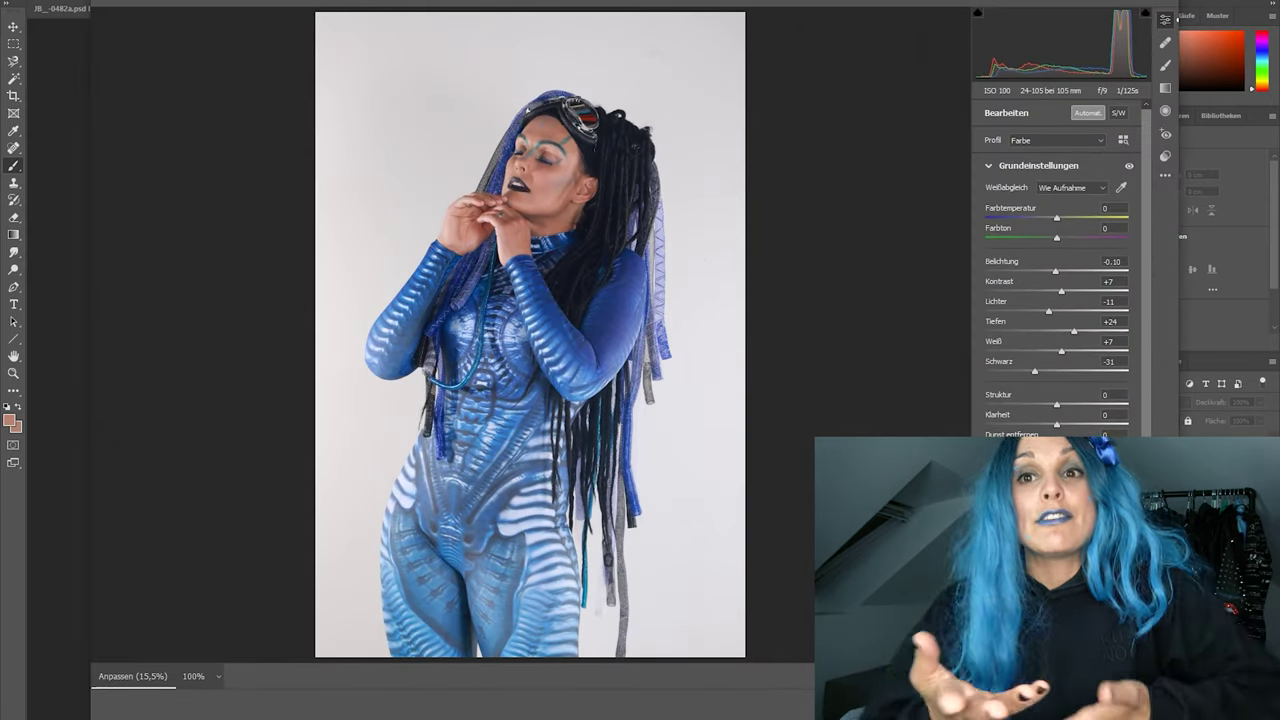
pyautogui.moveTo(1057, 444); pyautogui.dragTo(1077, 425)
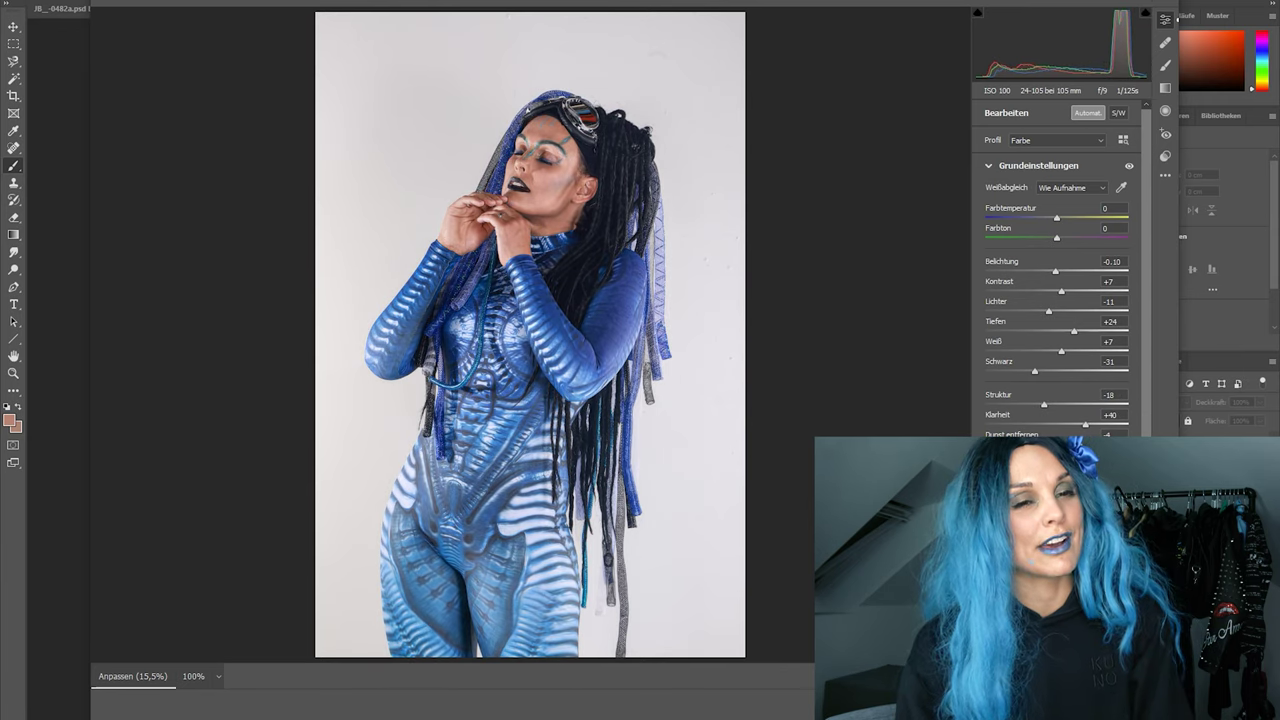
pyautogui.press('Return')
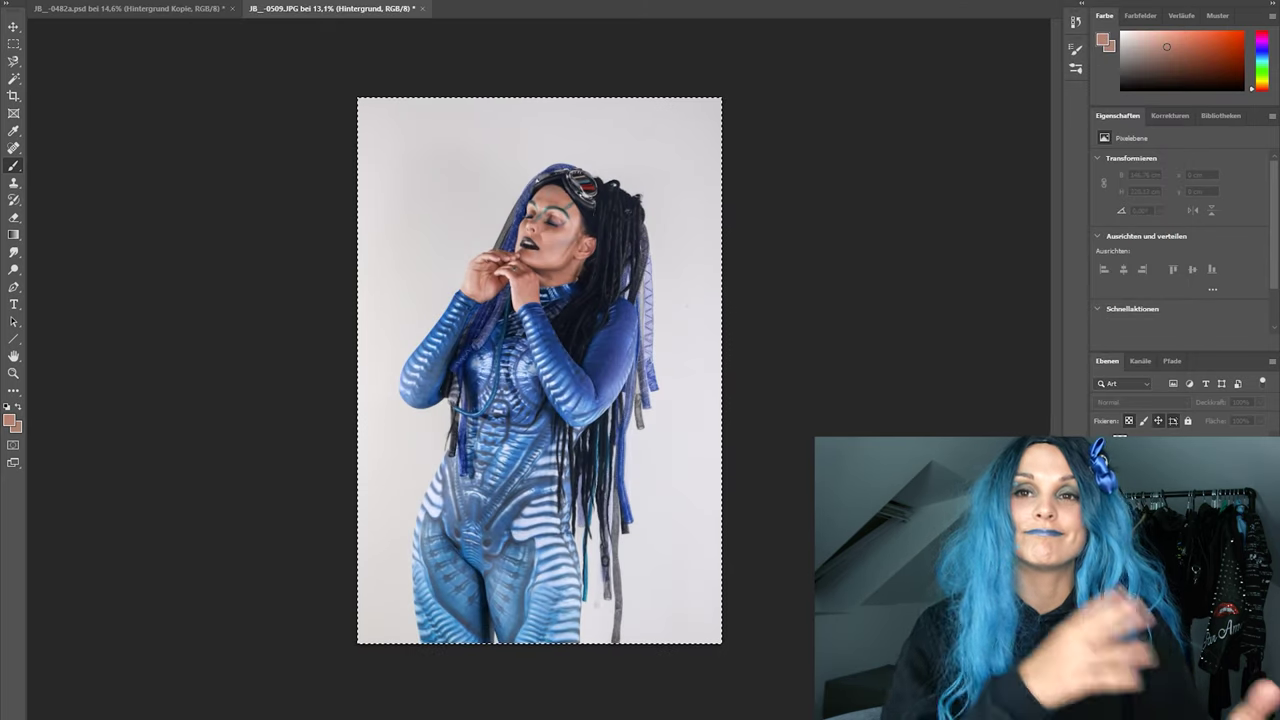
# Save the portrait as the Photoshop file JB__-0509a.psd with maximum compatibility.
pyautogui.click(32, 1)
pyautogui.click(64, 128)
pyautogui.click(127, 291)
pyautogui.write('a')
pyautogui.click(525, 383)
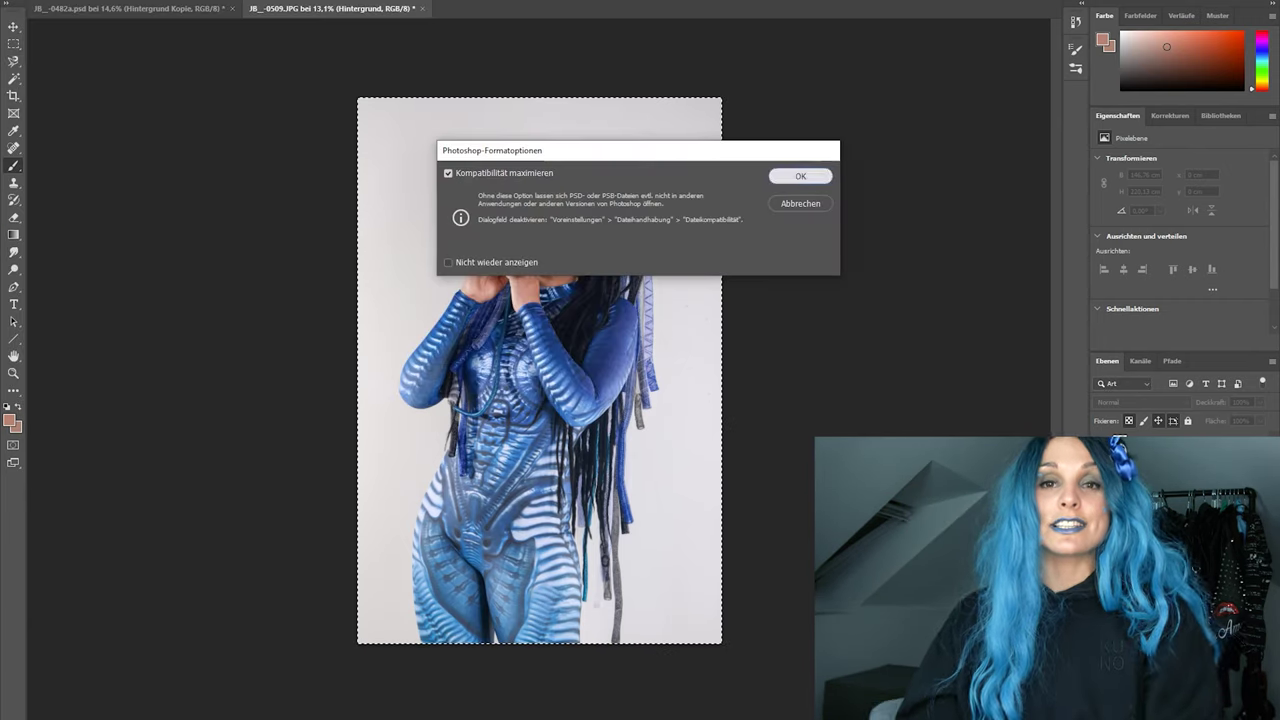
pyautogui.click(800, 176)
pyautogui.click(32, 1)
pyautogui.click(64, 128)
pyautogui.click(360, 307)
pyautogui.click(360, 307)
pyautogui.click(594, 383)
# Export the portrait JB__-0509a as a JPG in very good quality at 4160 x 6240 px and 100% scale.
pyautogui.click(32, 1)
pyautogui.moveTo(64, 174)
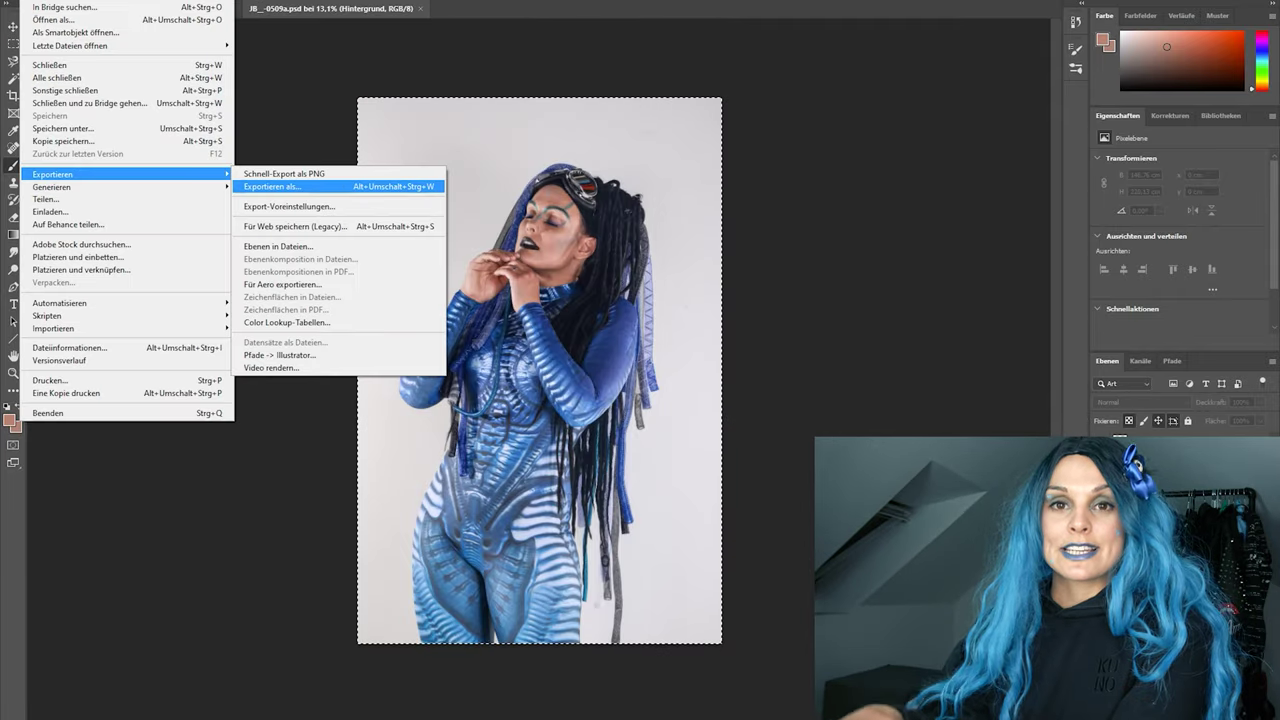
pyautogui.click(284, 186)
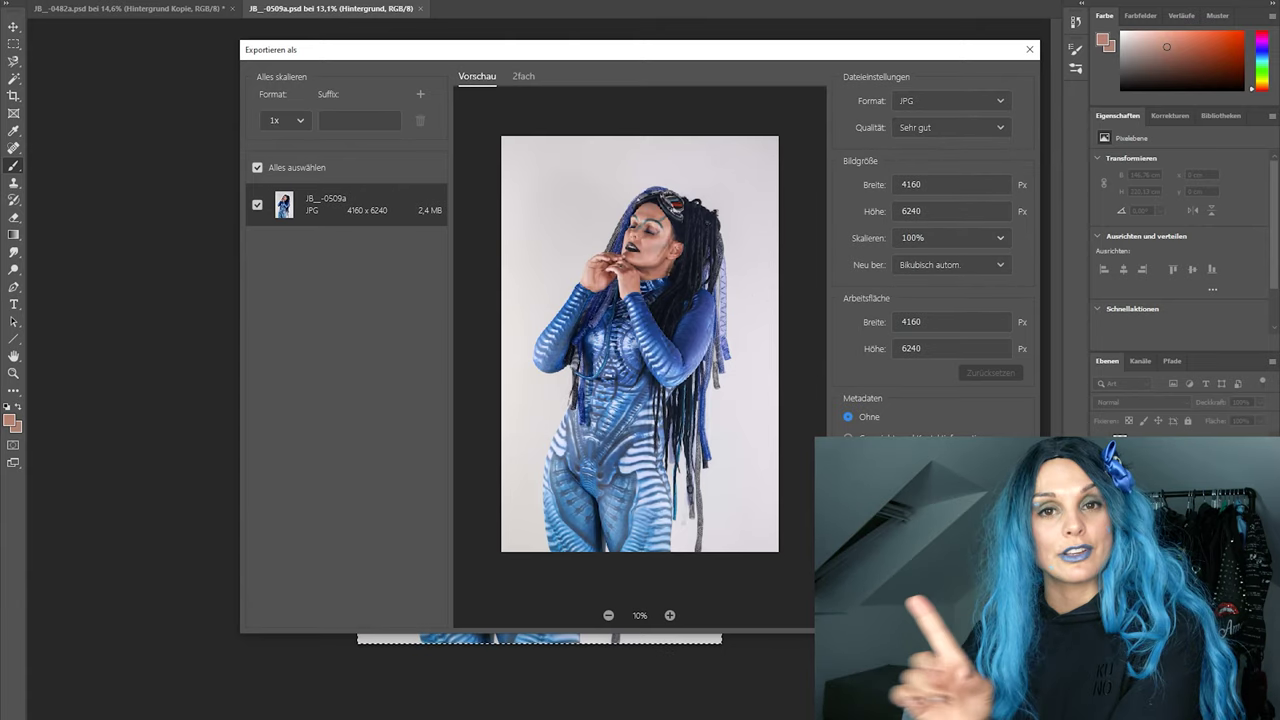
pyautogui.press('Return')
pyautogui.press('Return')
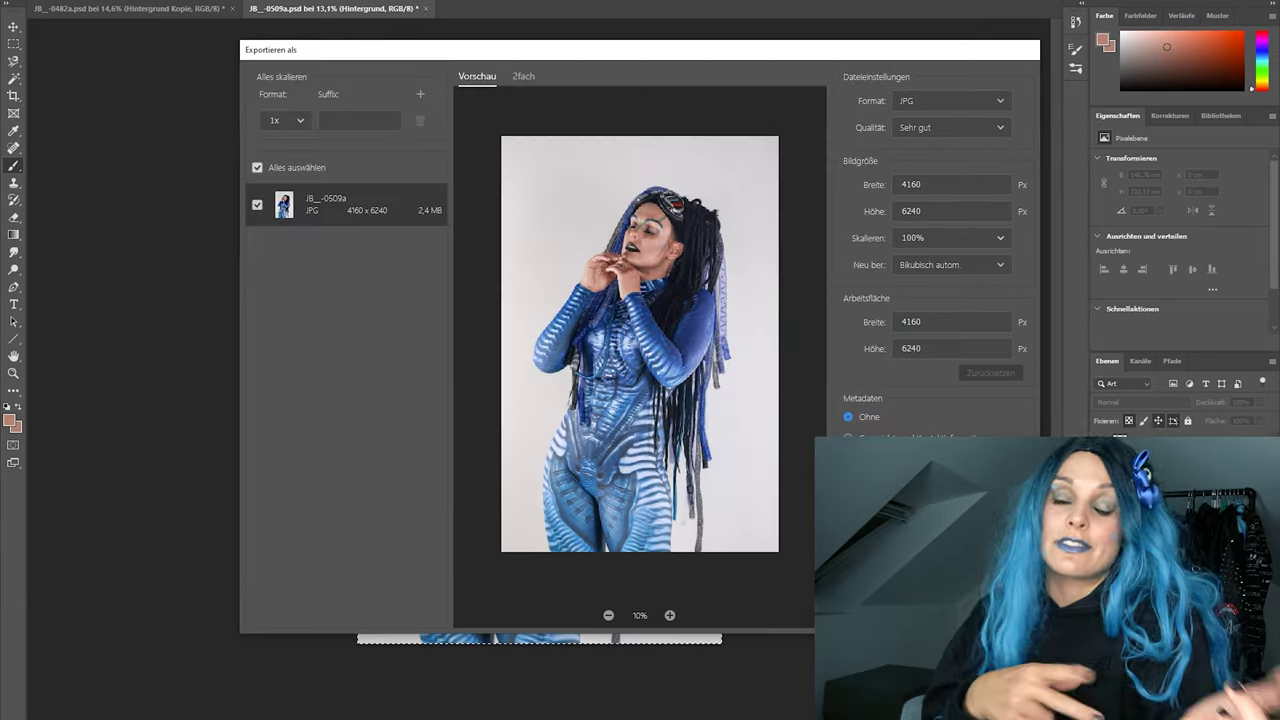
pyautogui.press('Escape')
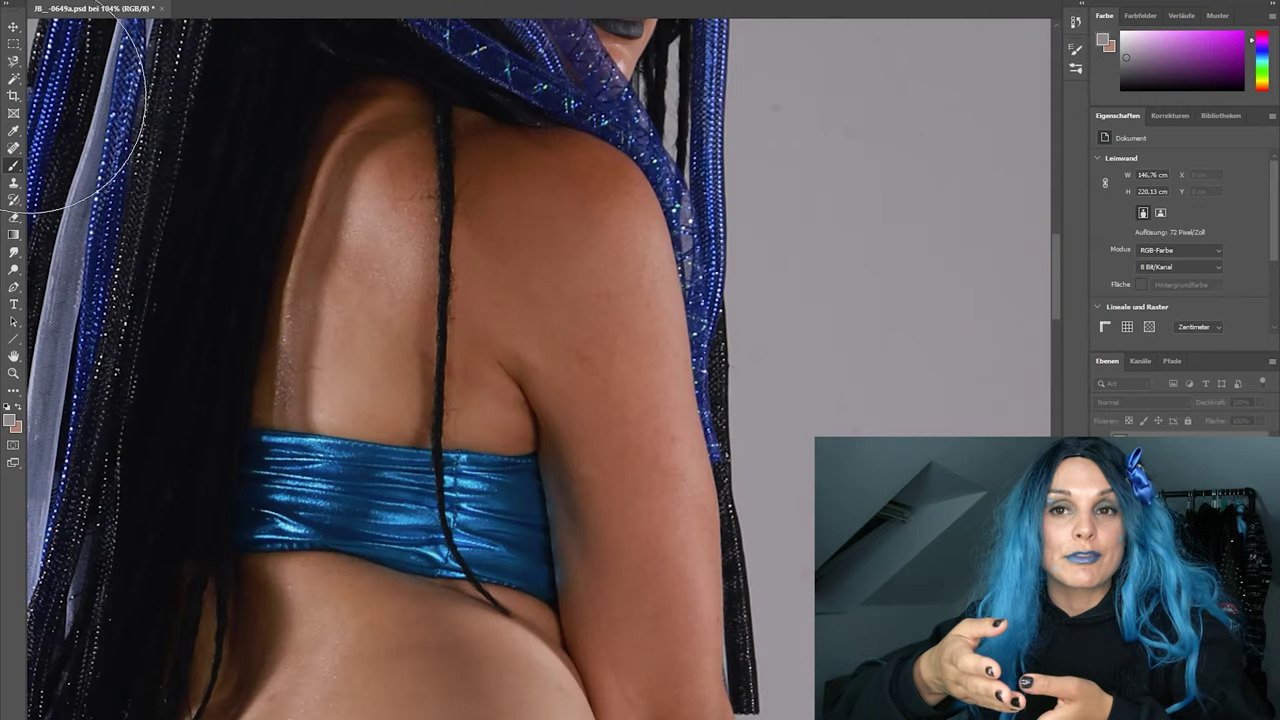
# Even out the skin on the back, shoulder and arm in JB__-0649a.psd by painting with sampled skin tones.
pyautogui.click(45, 0)
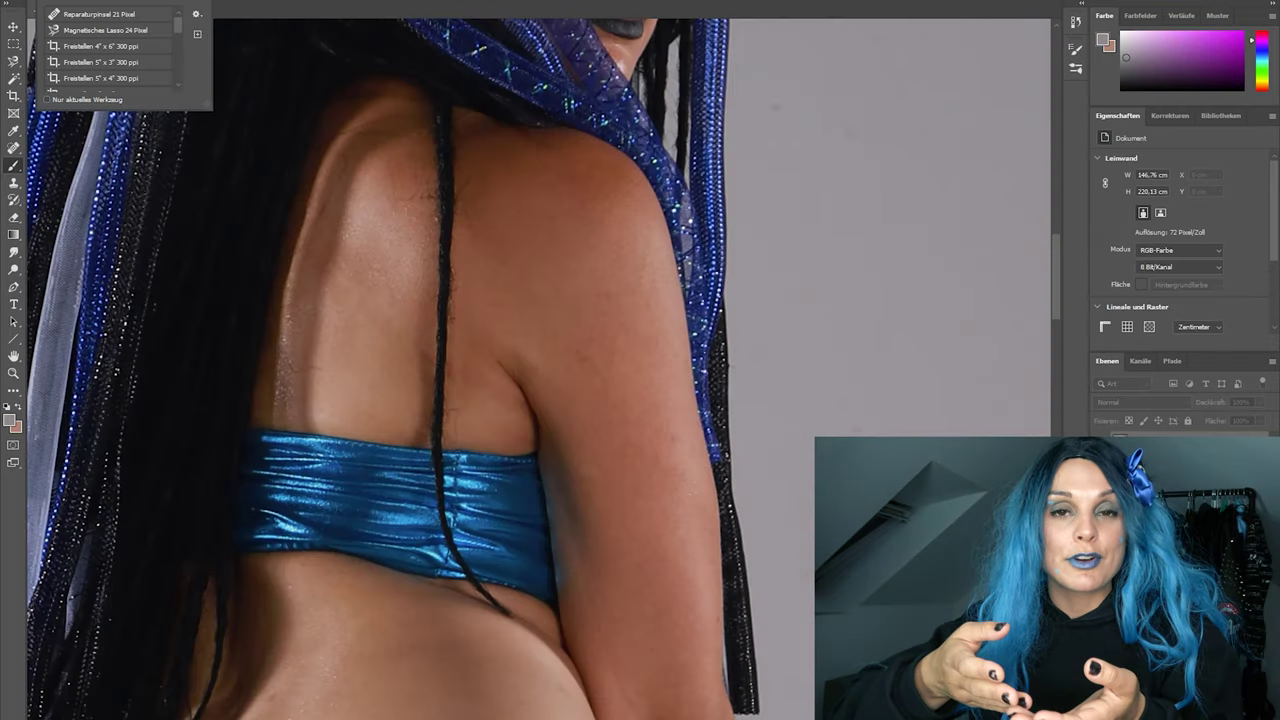
pyautogui.click(72, 0)
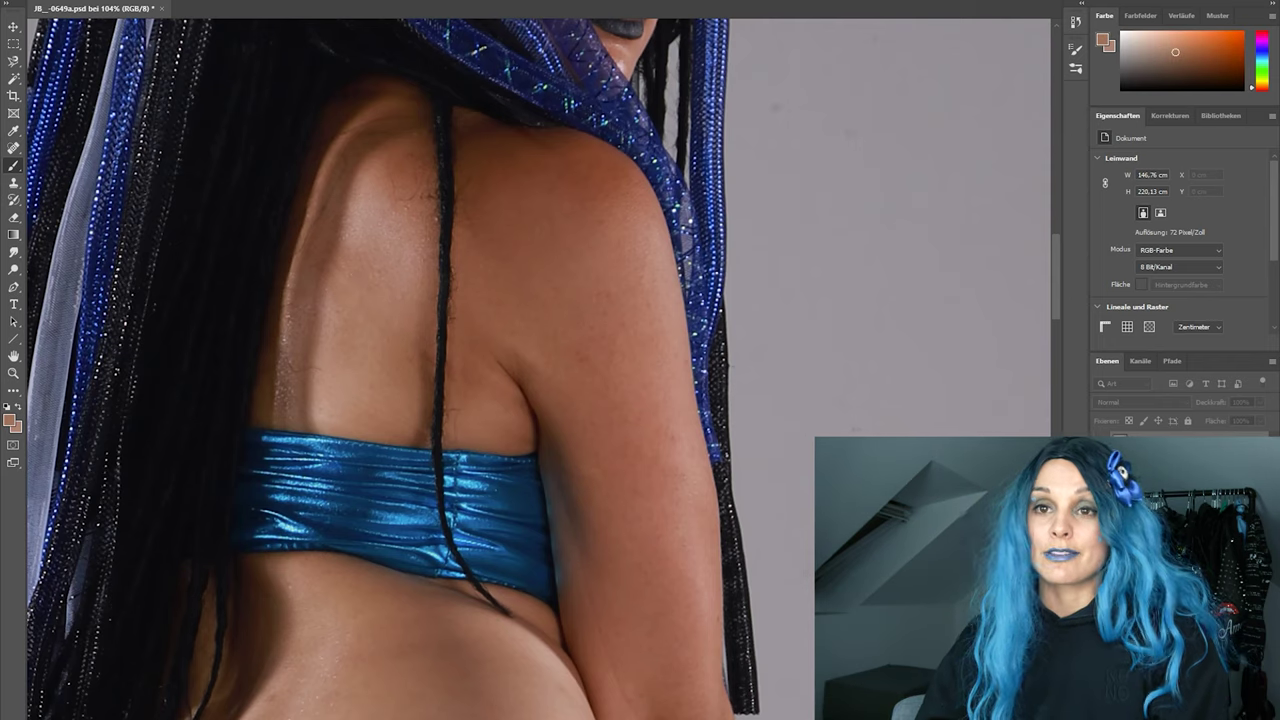
pyautogui.click(72, 0)
pyautogui.click(72, 0)
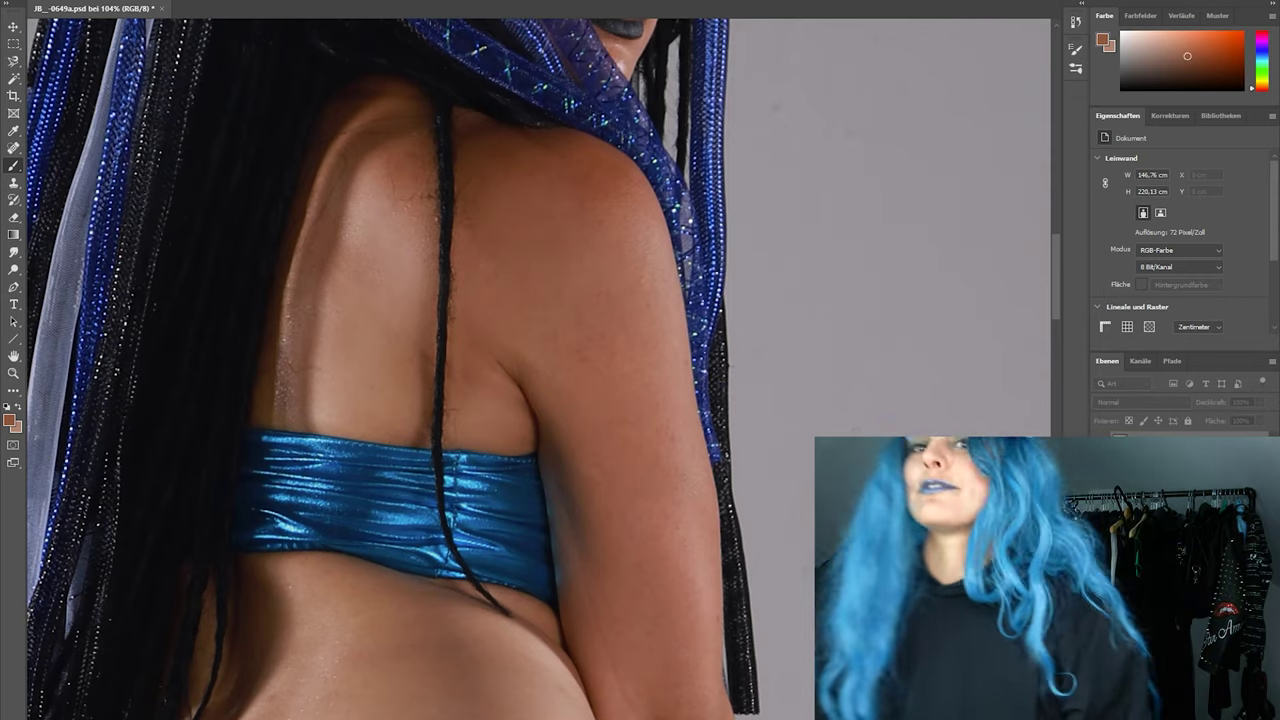
pyautogui.scroll(-3, 545, 430)
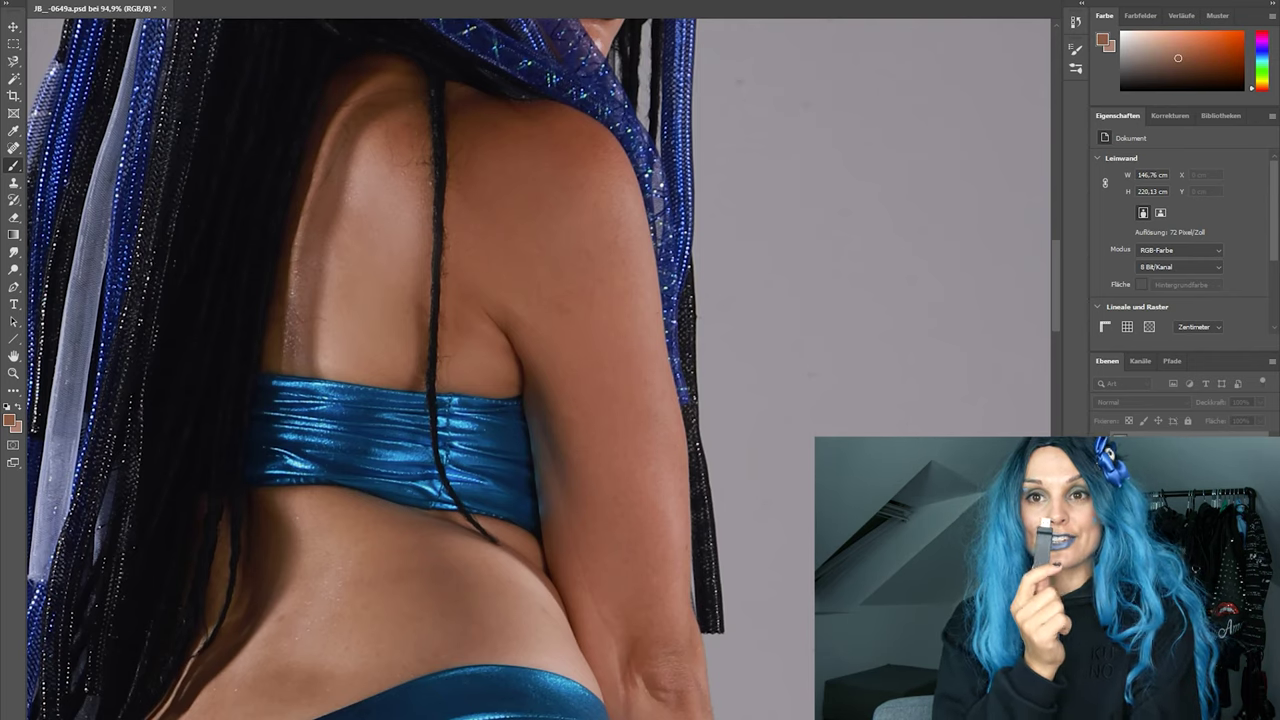
pyautogui.scroll(-4, 540, 400)
pyautogui.scroll(3, 540, 400)
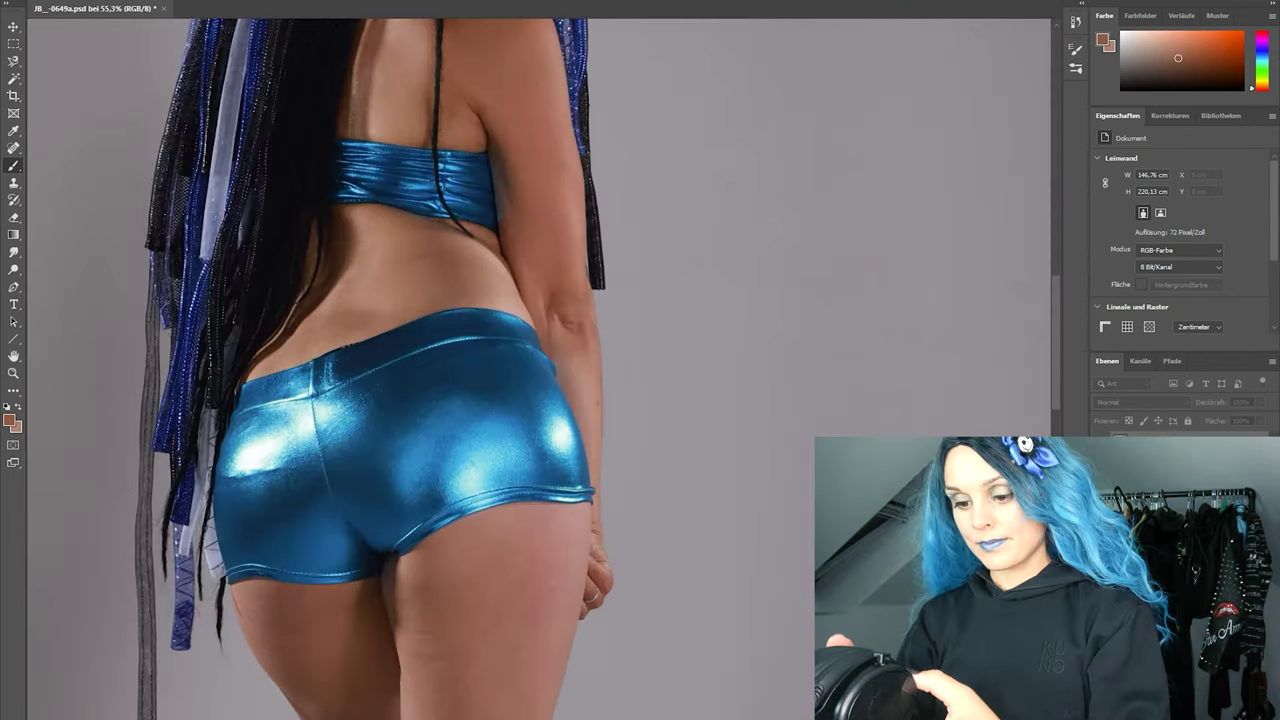
# Retouch blemishes on the lower body and legs with the Healing Brush.
pyautogui.press('j')
pyautogui.scroll(4, 626, 400)
pyautogui.scroll(-5, 540, 370)
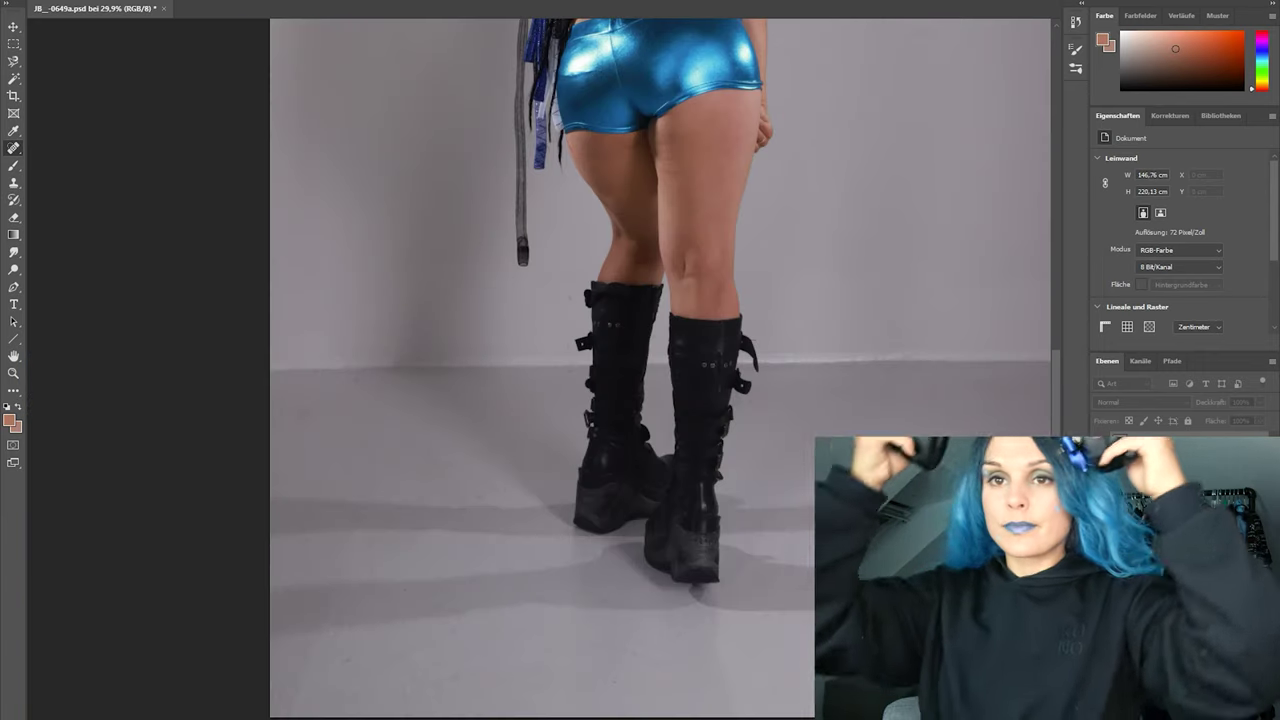
pyautogui.scroll(-3, 430, 560)
# Smooth the studio wall and floor by painting sampled background greys with a large soft round brush at 0% hardness.
pyautogui.press('b')
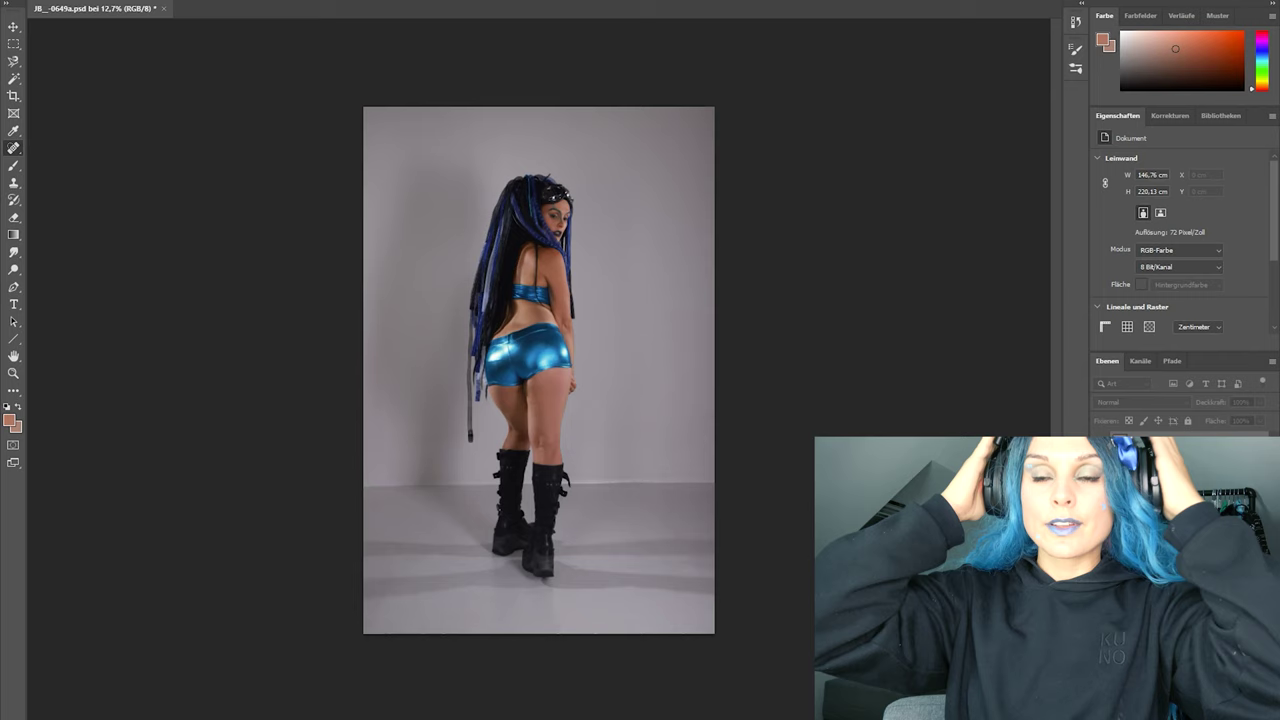
pyautogui.click(58, 1)
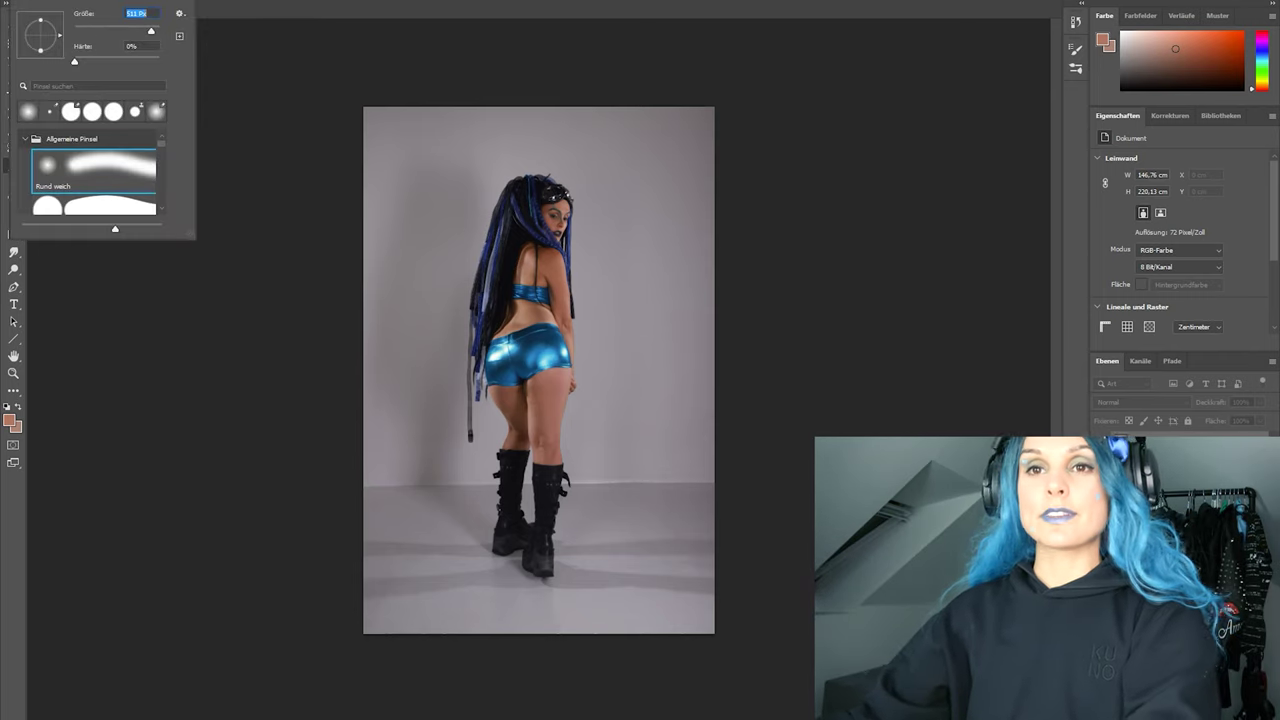
pyautogui.keyDown('alt'); pyautogui.click(655, 195); pyautogui.keyUp('alt')
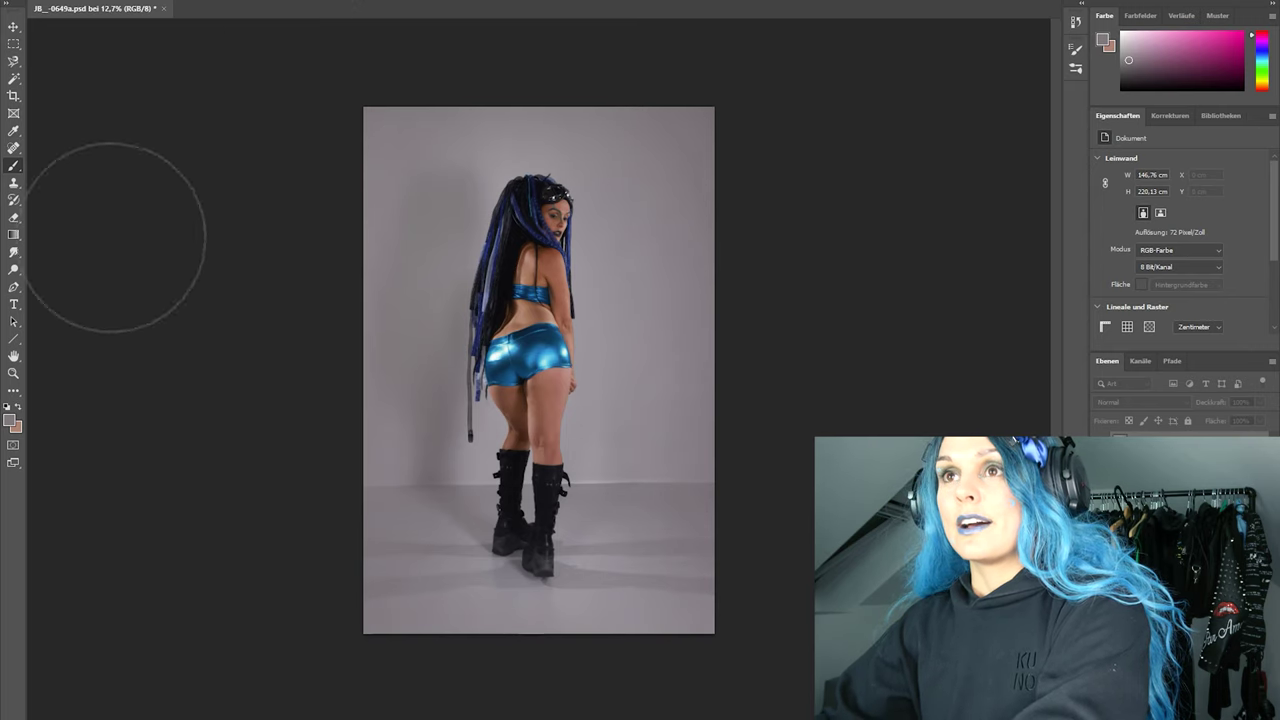
# Even out the skin on the legs with sampled skin tones and a smaller soft round brush at 0% hardness.
pyautogui.scroll(10, 526, 530)
pyautogui.keyDown('alt'); pyautogui.click(447, 546); pyautogui.keyUp('alt')
pyautogui.click(24, 1)
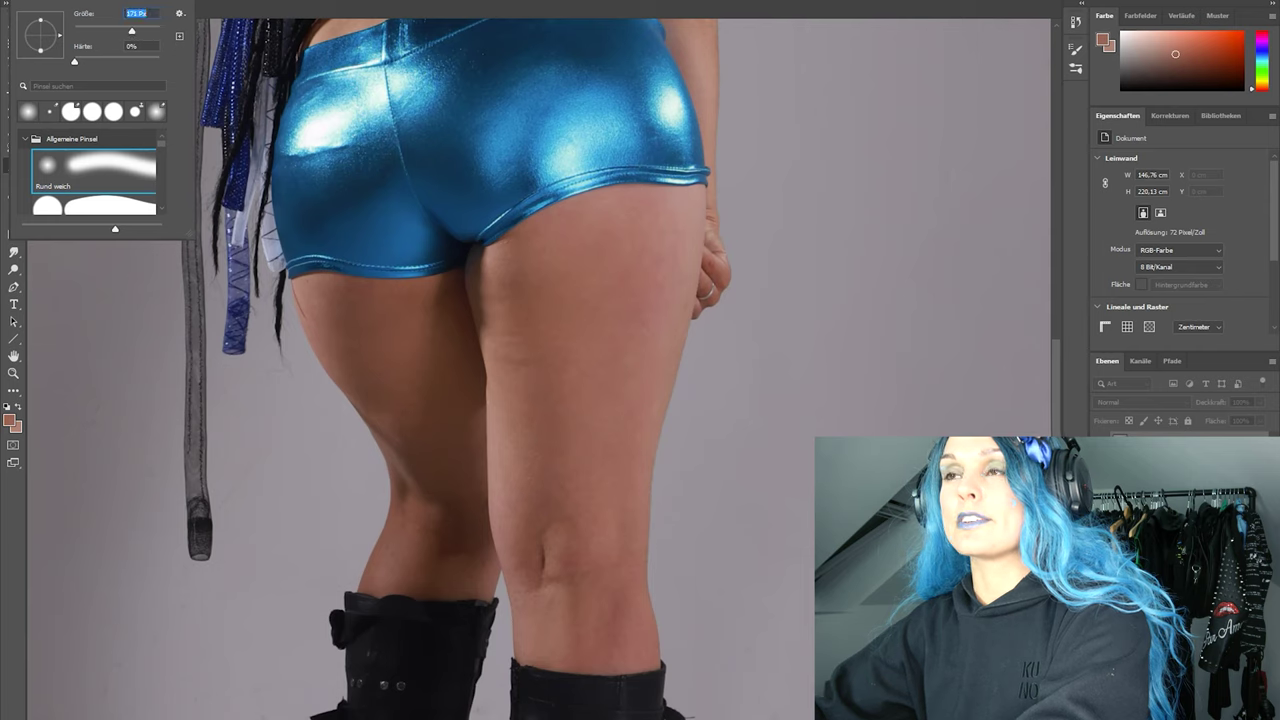
pyautogui.press('Return')
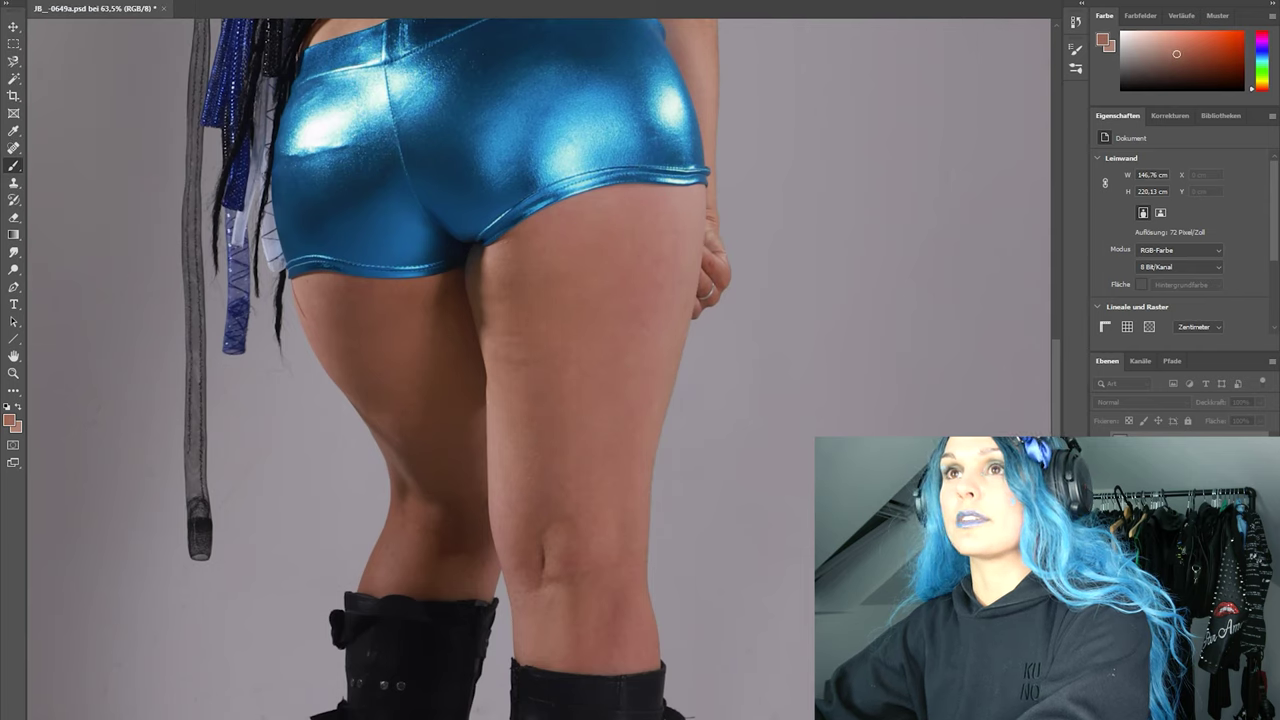
pyautogui.scroll(-9, 500, 330)
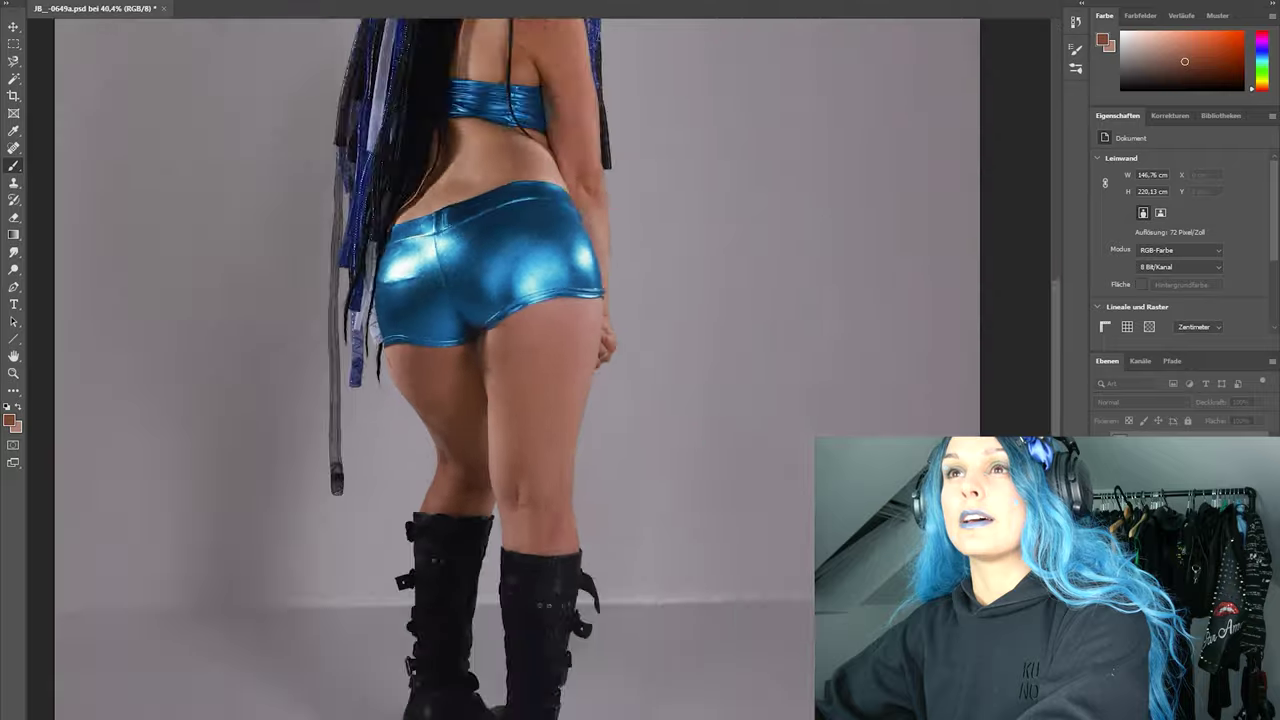
# Open the portrait in the Camera Raw filter and choose a white balance preset.
pyautogui.click(225, 1)
pyautogui.click(262, 67)
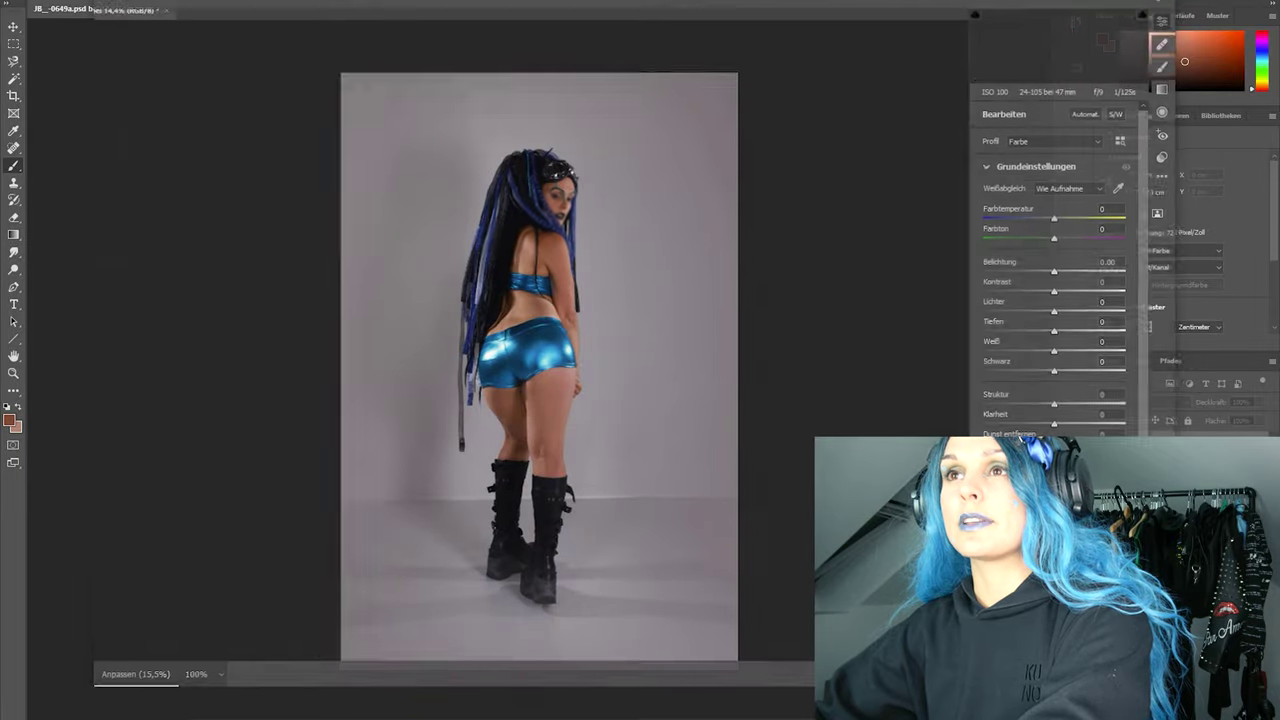
pyautogui.click(1070, 187)
pyautogui.click(1062, 197)
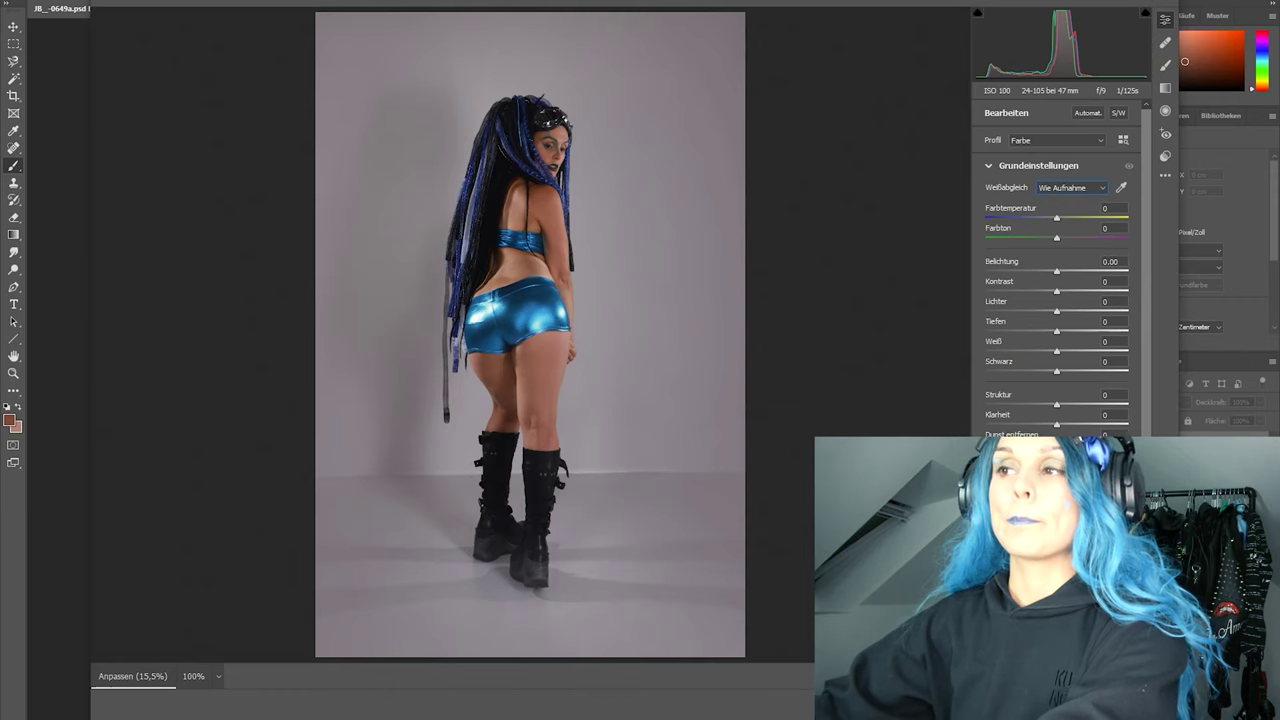
pyautogui.click(1070, 187)
pyautogui.click(1062, 199)
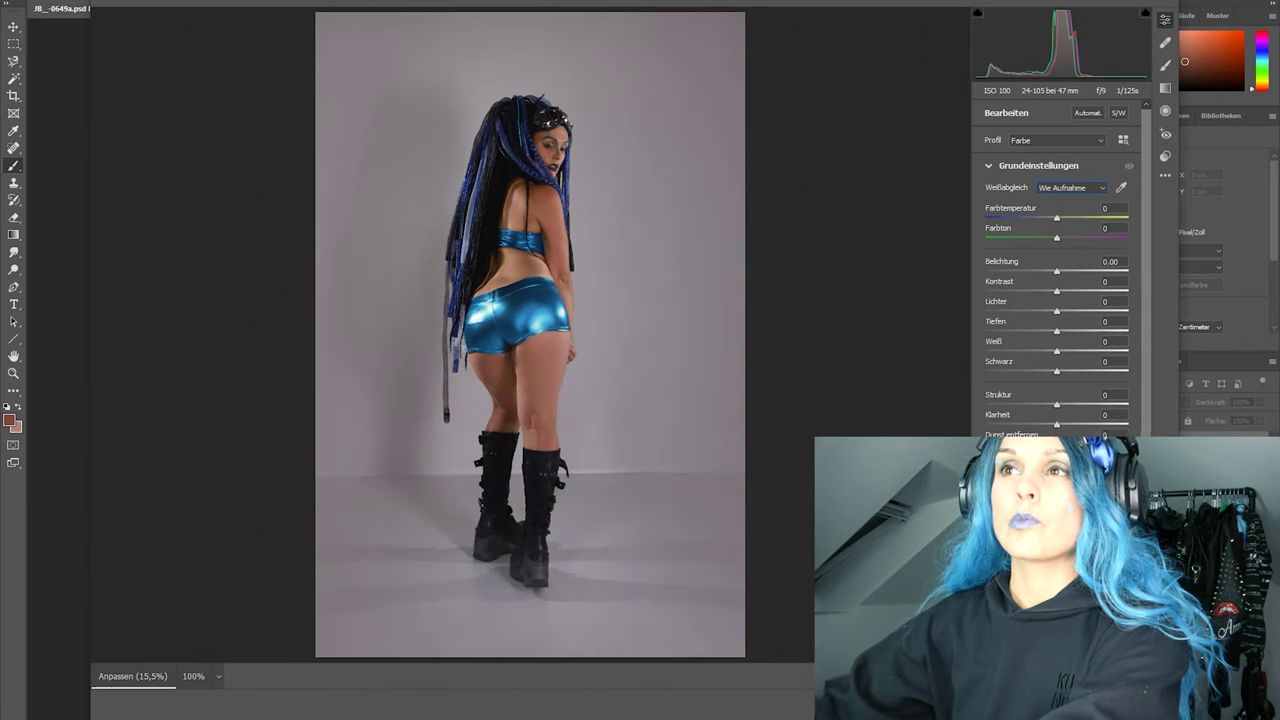
# Apply the automatic tone adjustment, then set dehaze to +1 and tint to -2.
pyautogui.click(1088, 113)
pyautogui.moveTo(1057, 445)
pyautogui.mouseDown()
pyautogui.moveTo(1128, 445)
pyautogui.moveTo(1008, 445)
pyautogui.moveTo(1073, 445)
pyautogui.mouseUp()
pyautogui.moveTo(1073, 445); pyautogui.dragTo(1083, 445)
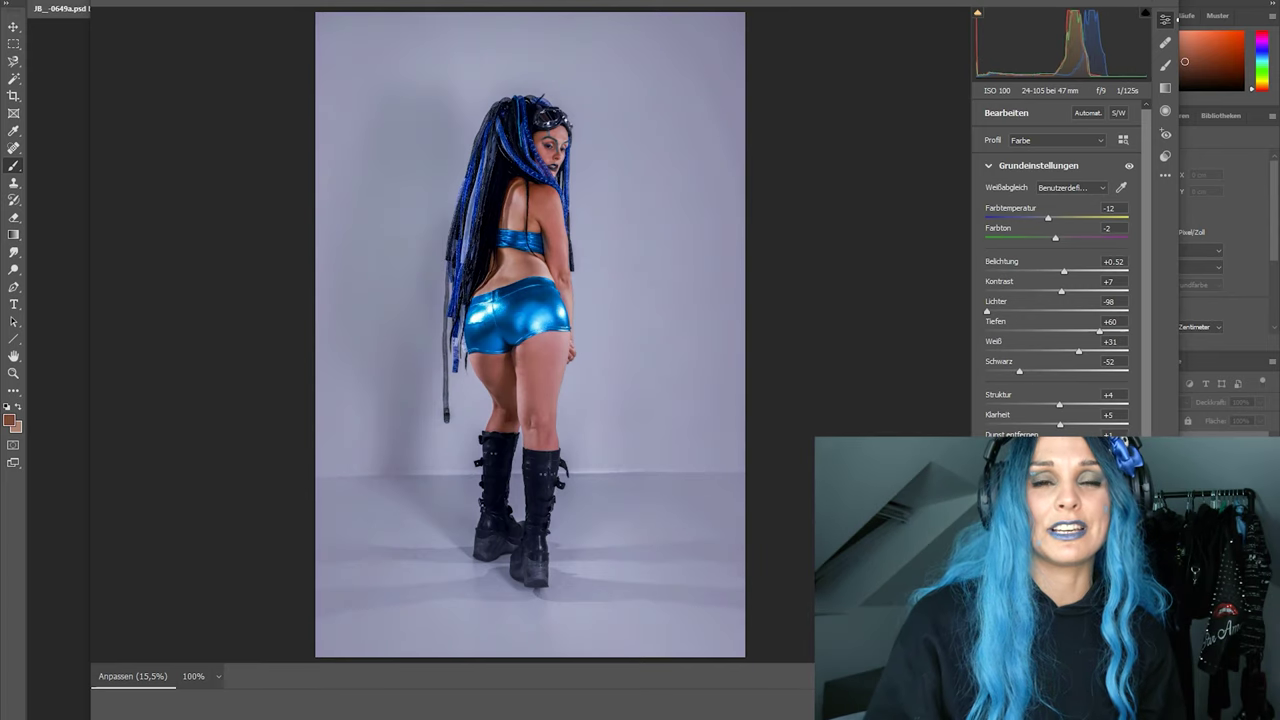
pyautogui.moveTo(1044, 238); pyautogui.dragTo(1055, 238)
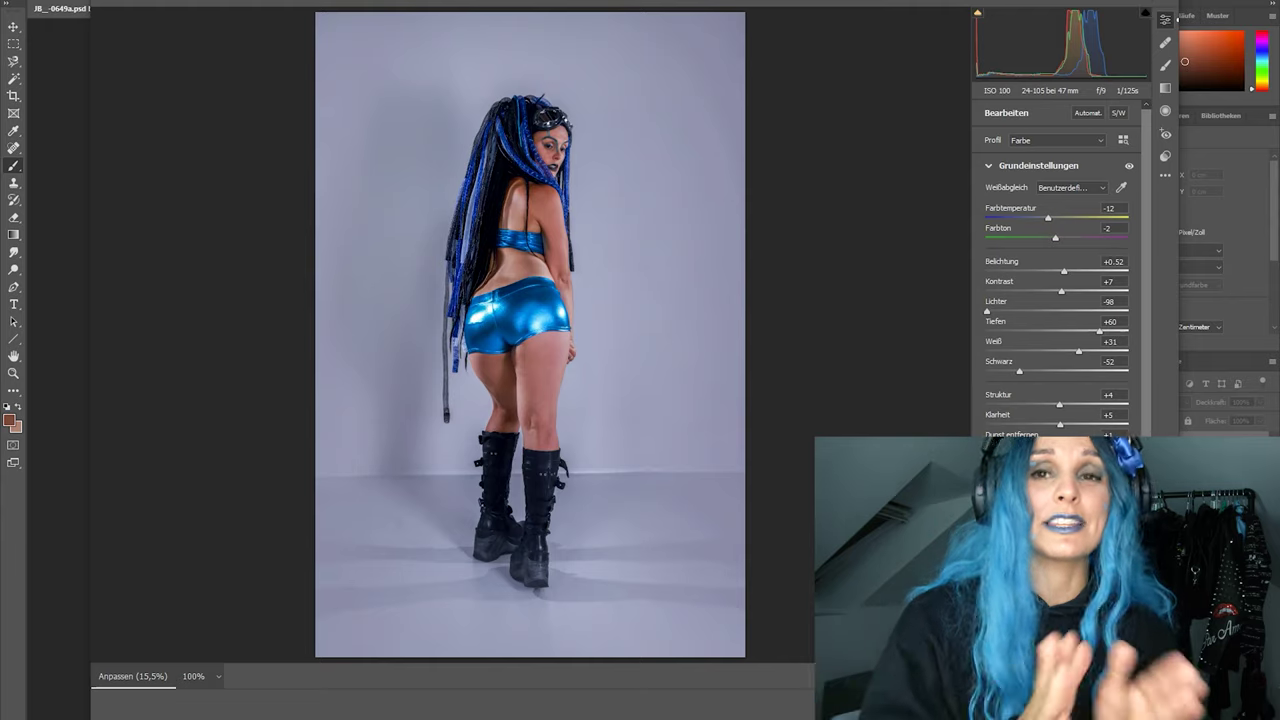
# Set exposure to +0.15, contrast to -4, highlights to +31, shadows to +44, texture to +15, clarity to +12 and dehaze to -3.
pyautogui.moveTo(987, 311); pyautogui.dragTo(1066, 311)
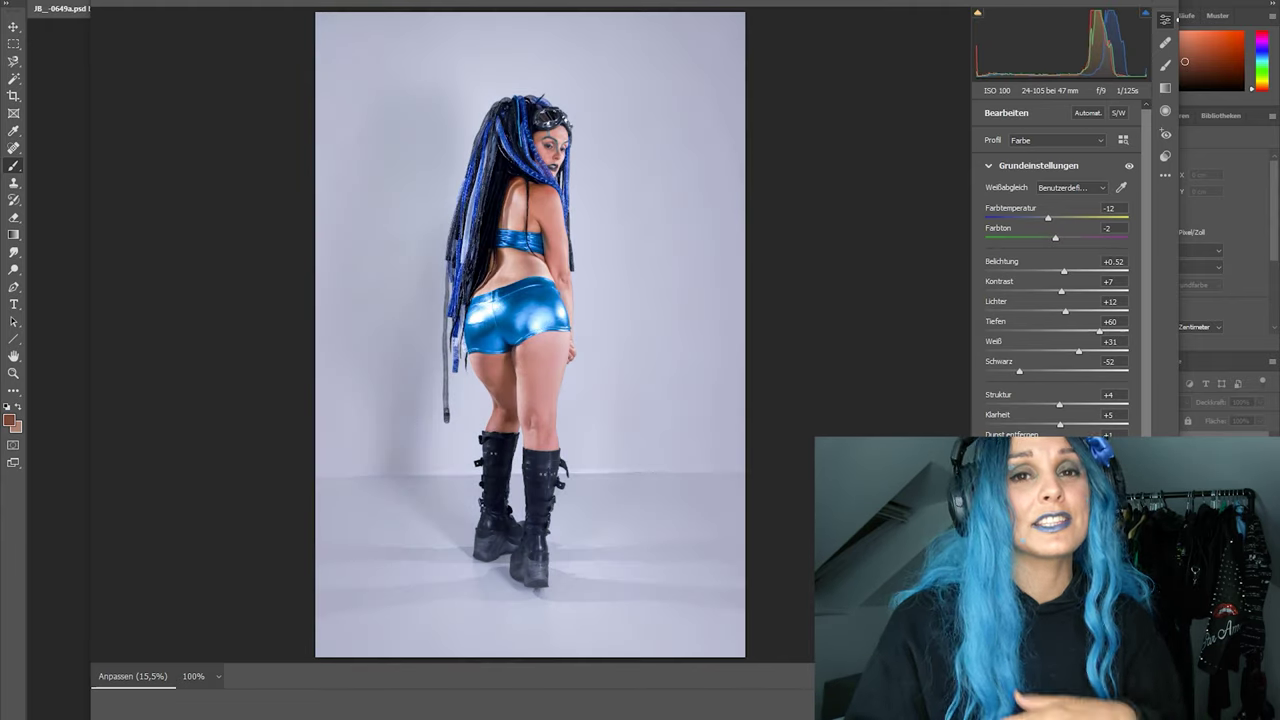
pyautogui.moveTo(1058, 444)
pyautogui.mouseDown()
pyautogui.moveTo(1112, 444)
pyautogui.moveTo(1057, 444)
pyautogui.mouseUp()
pyautogui.moveTo(1099, 331); pyautogui.dragTo(1041, 291)
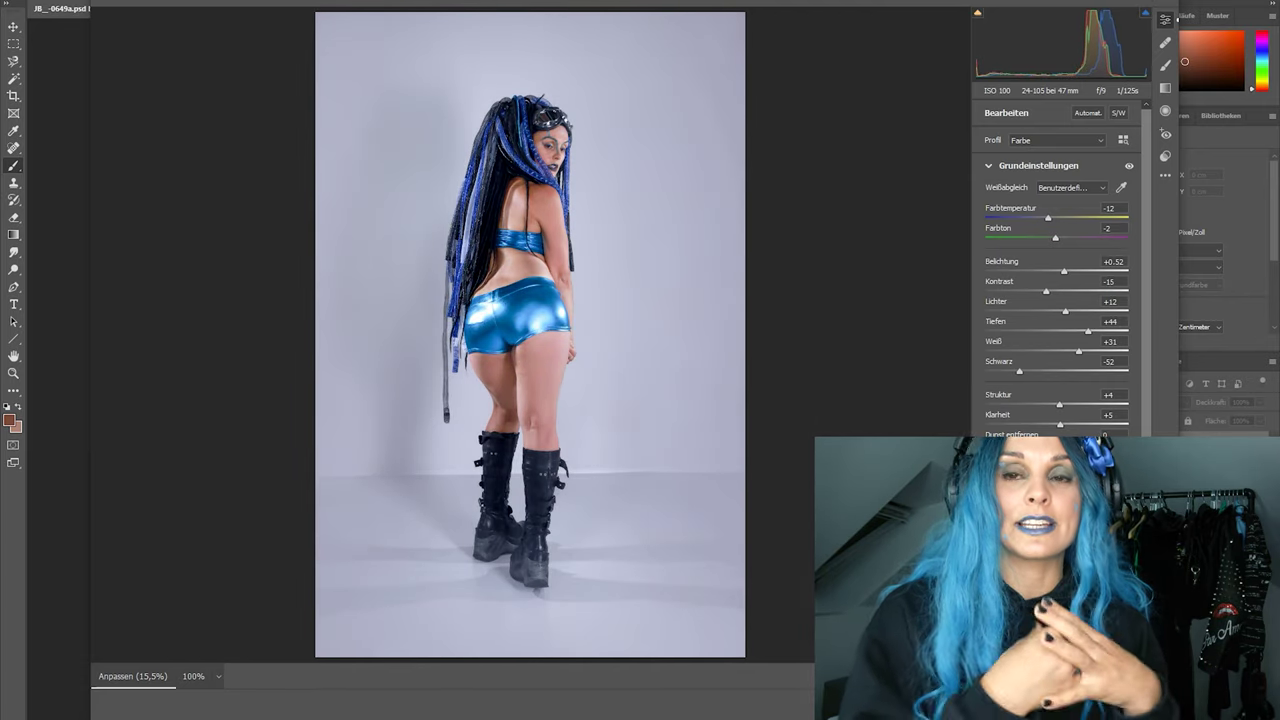
pyautogui.moveTo(1057, 444)
pyautogui.mouseDown()
pyautogui.moveTo(1124, 444)
pyautogui.moveTo(1059, 444)
pyautogui.mouseUp()
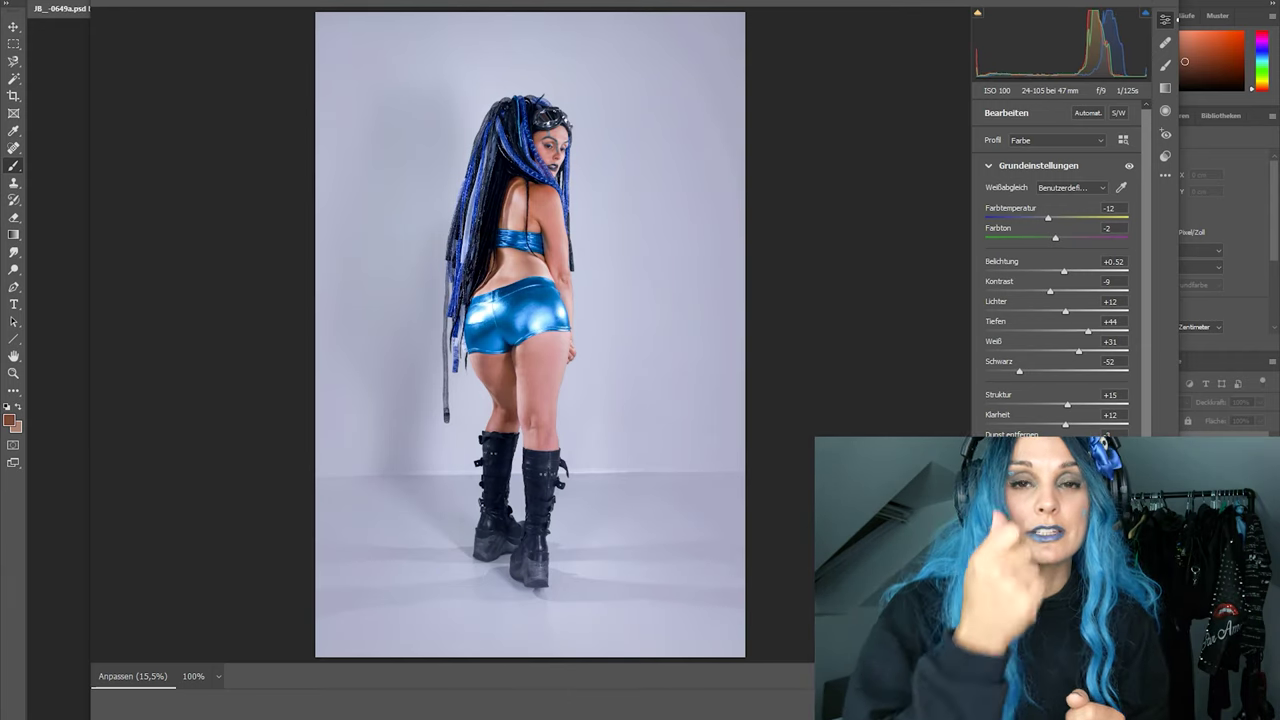
pyautogui.moveTo(1060, 311)
pyautogui.mouseDown()
pyautogui.moveTo(1014, 311)
pyautogui.moveTo(1049, 311)
pyautogui.moveTo(1060, 271)
pyautogui.moveTo(1068, 311)
pyautogui.moveTo(1091, 311)
pyautogui.moveTo(1079, 311)
pyautogui.mouseUp()
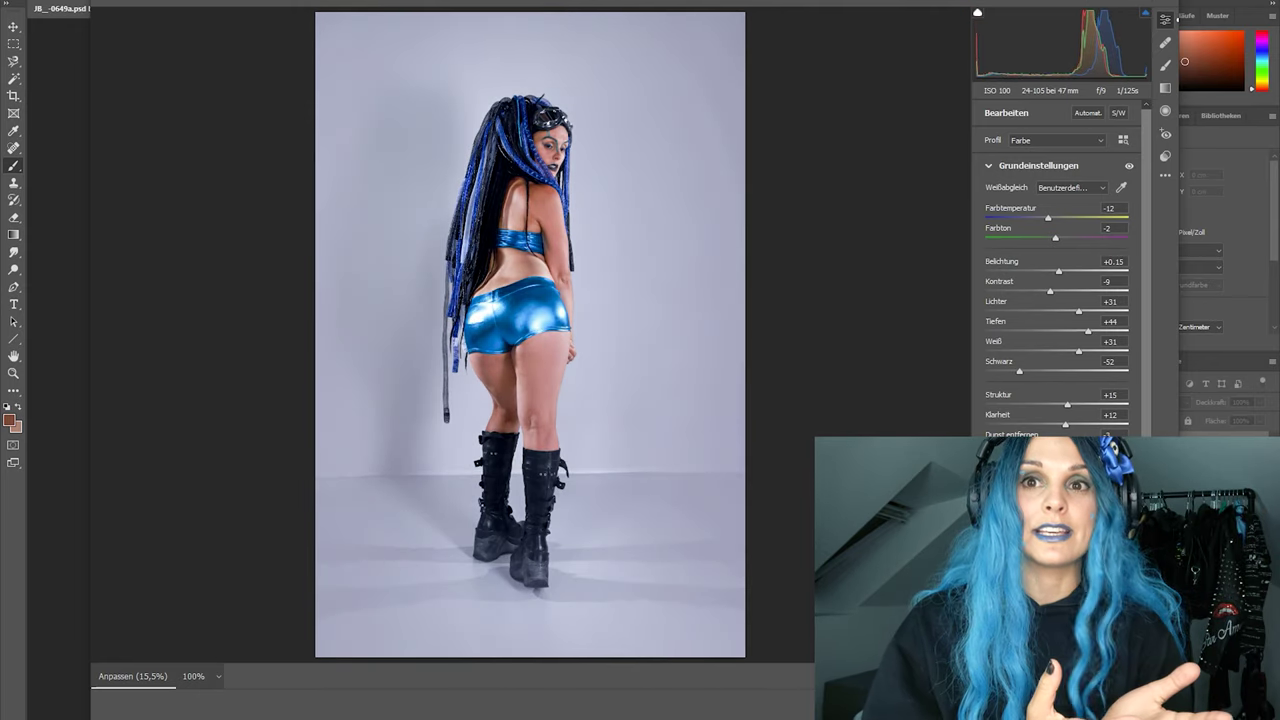
pyautogui.moveTo(1059, 291); pyautogui.dragTo(1052, 291)
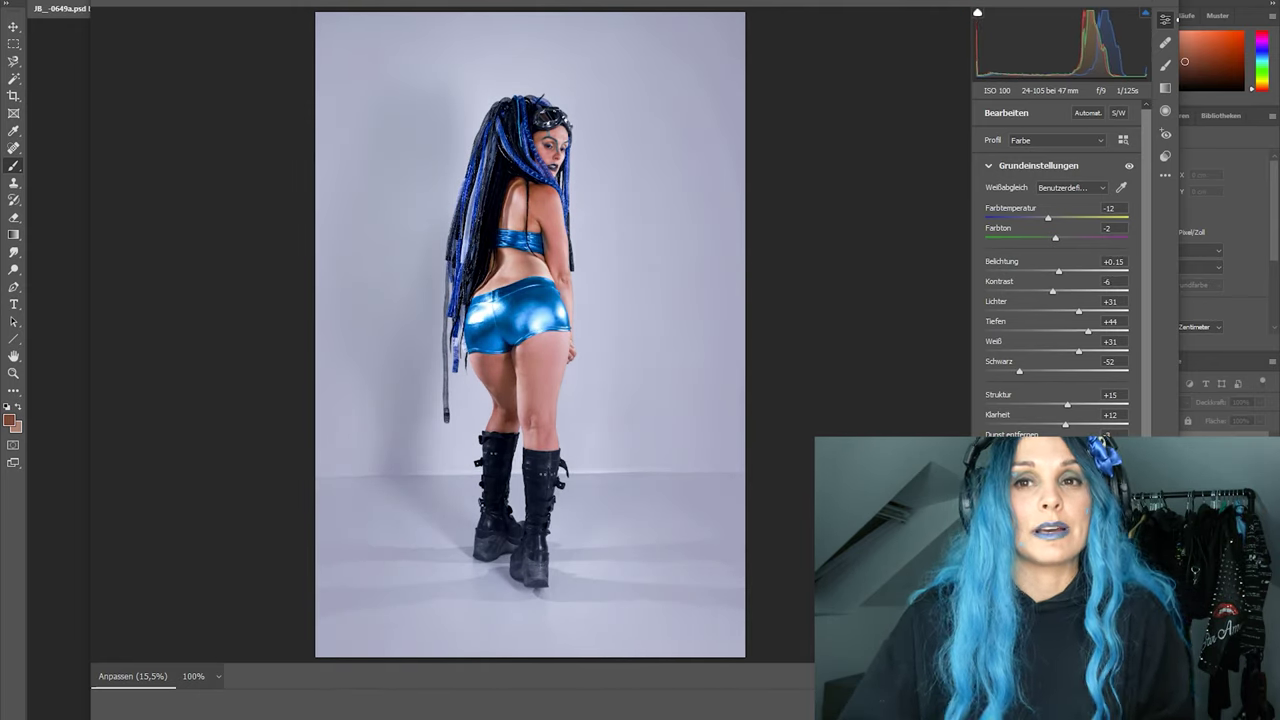
# Brighten the image edges with a vignette effect of +23.
pyautogui.scroll(-2, 1055, 640)
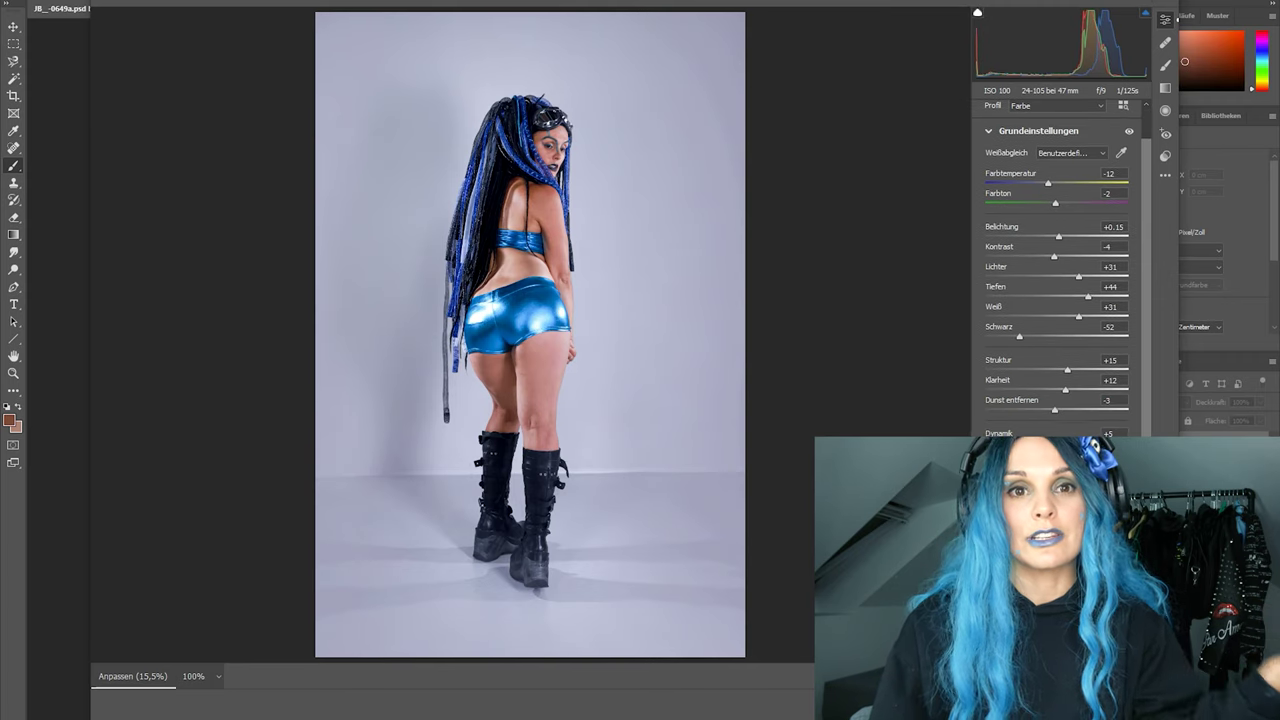
pyautogui.click(1014, 651)
pyautogui.moveTo(1062, 411)
pyautogui.mouseDown()
pyautogui.moveTo(1128, 411)
pyautogui.moveTo(986, 411)
pyautogui.moveTo(1104, 410)
pyautogui.moveTo(1033, 410)
pyautogui.moveTo(1104, 410)
pyautogui.moveTo(1073, 410)
pyautogui.mouseUp()
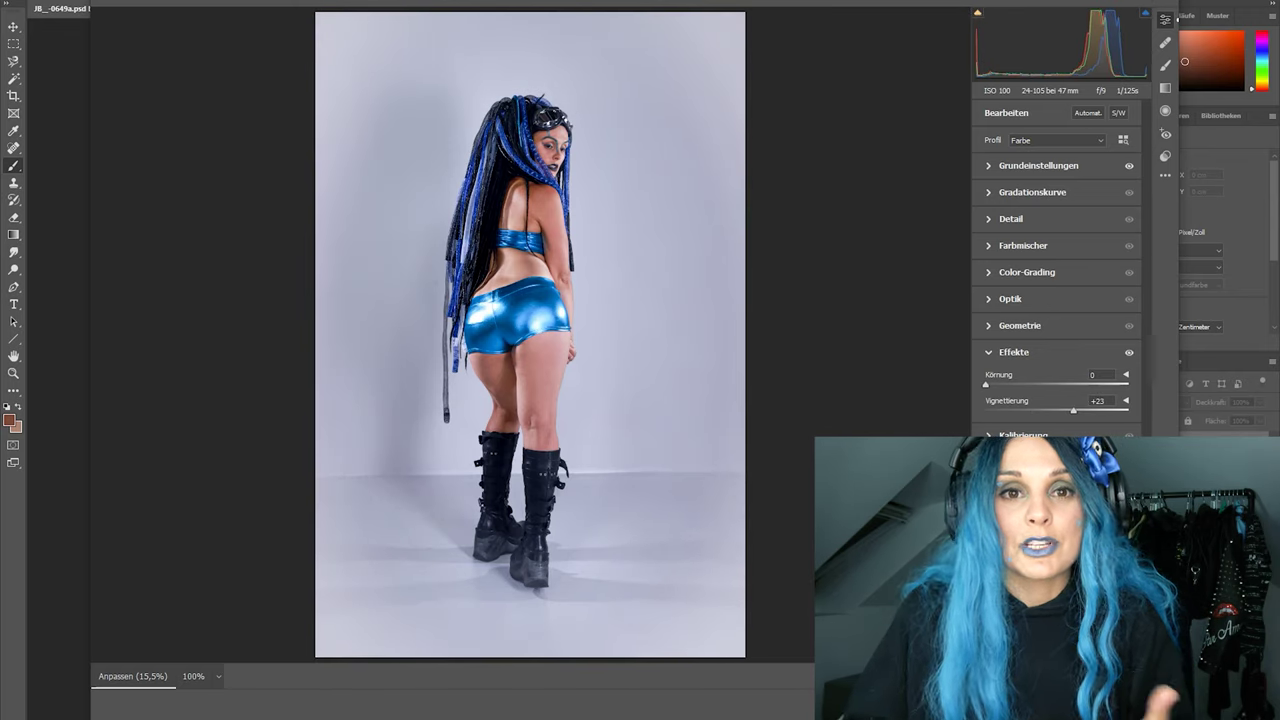
# Set sharpening to 35, noise reduction to 43 and colour noise reduction to 18, and apply the Camera Raw filter.
pyautogui.click(1019, 326)
pyautogui.click(1010, 299)
pyautogui.click(1027, 272)
pyautogui.click(1023, 245)
pyautogui.click(1011, 218)
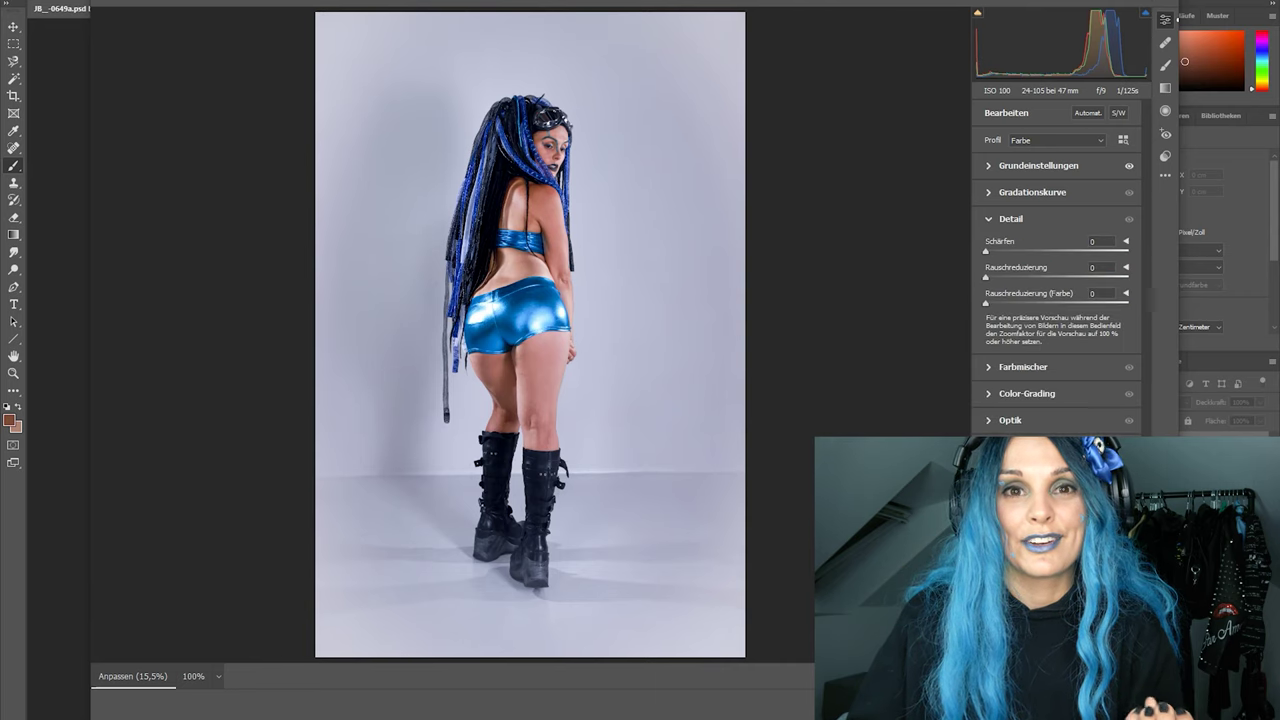
pyautogui.moveTo(1128, 277); pyautogui.dragTo(1048, 277)
pyautogui.moveTo(985, 302); pyautogui.dragTo(1031, 302)
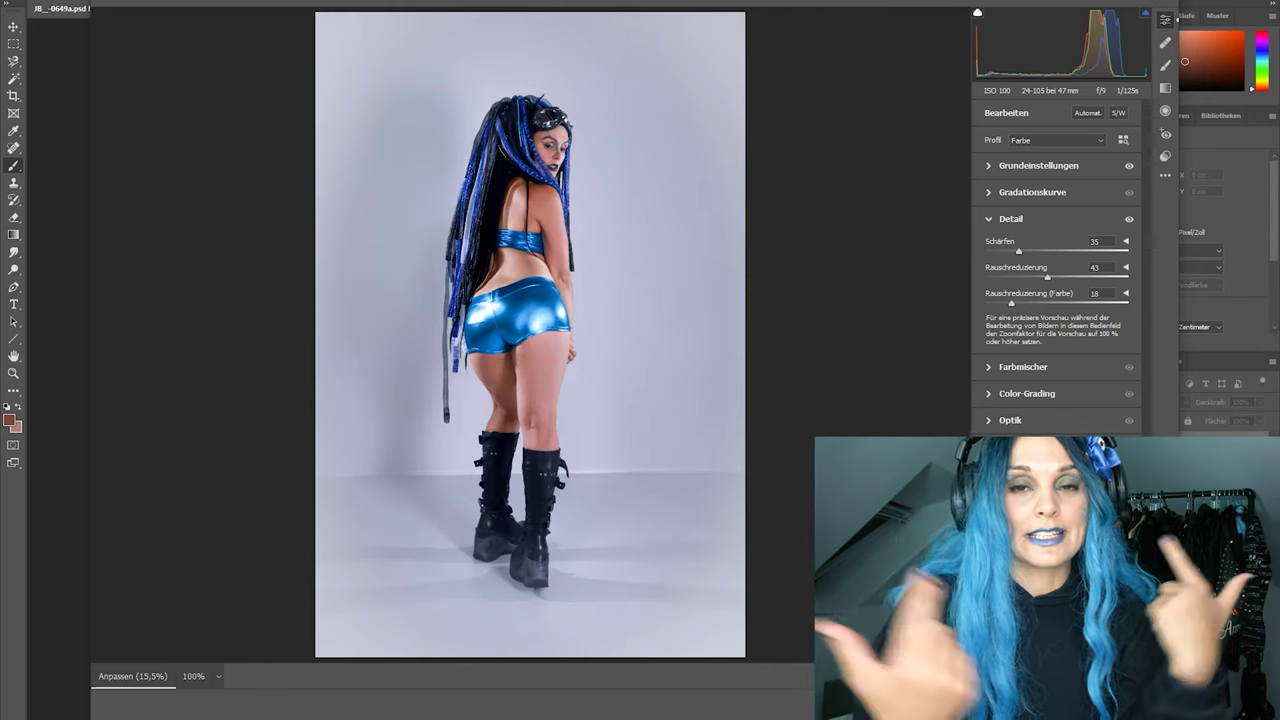
pyautogui.press('Return')
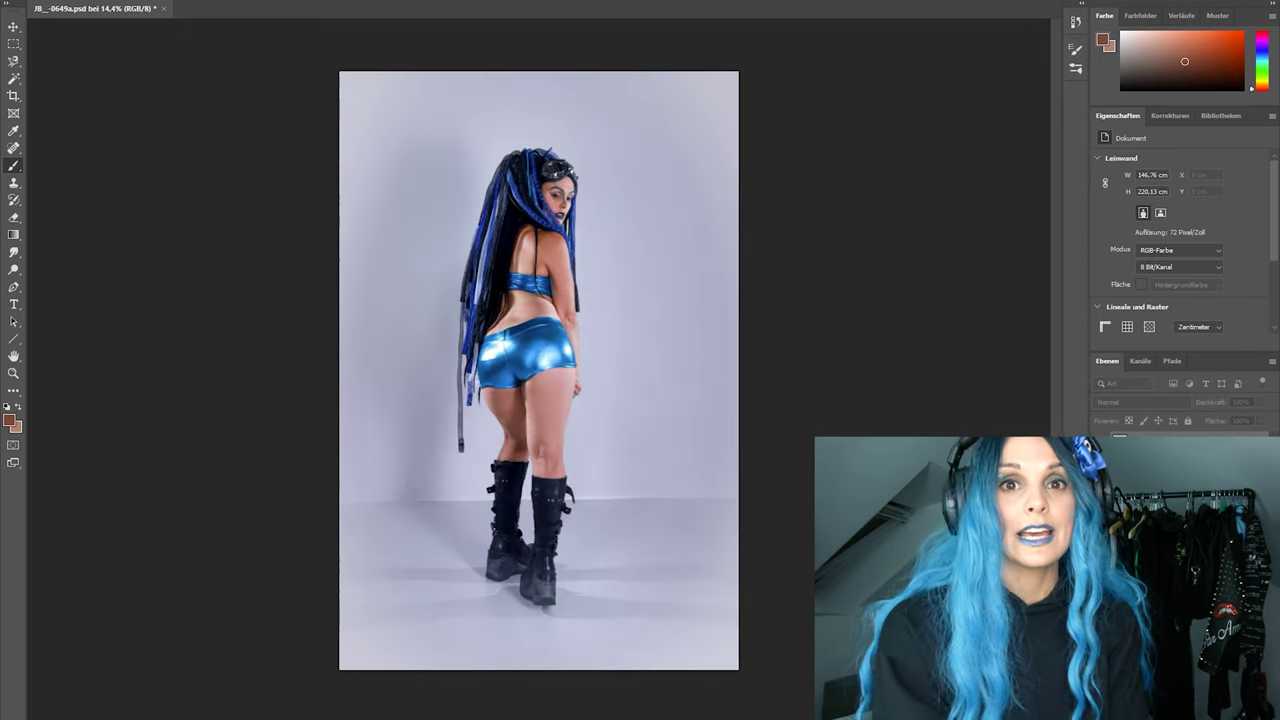
# Save the finished full-body portrait with the Save As command.
pyautogui.click(30, 2)
pyautogui.click(86, 128)
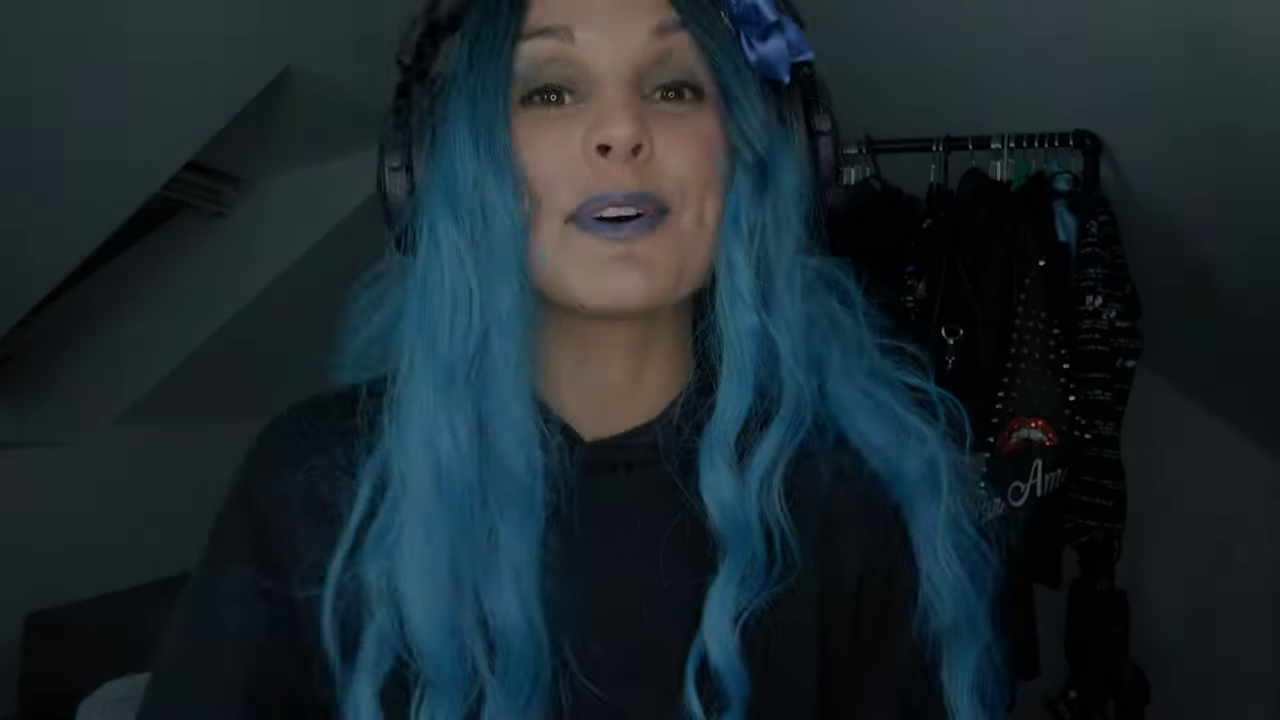